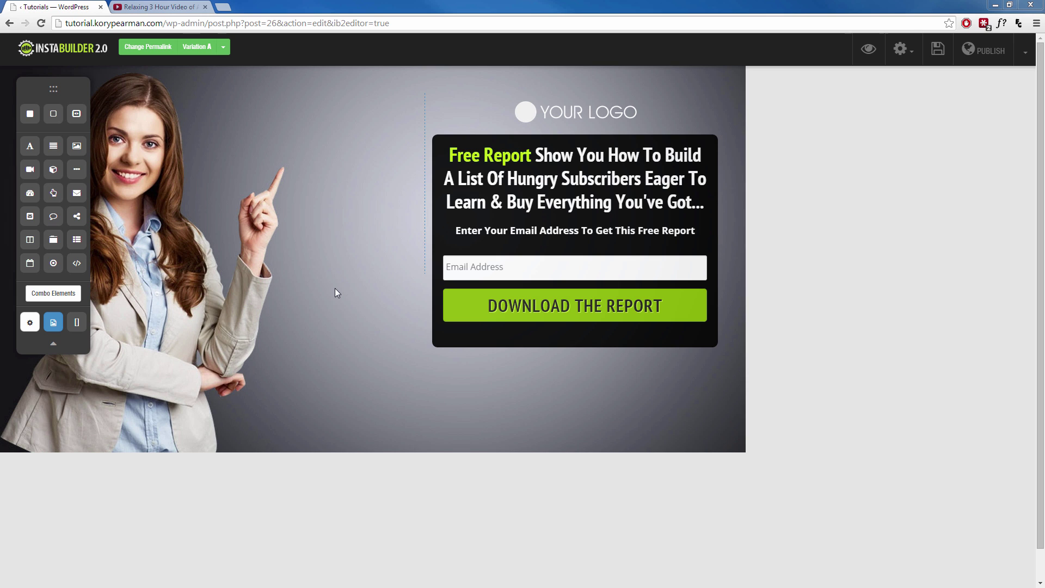
- Bring up the Background Color section of the page settings
mouse_move(299, 135)
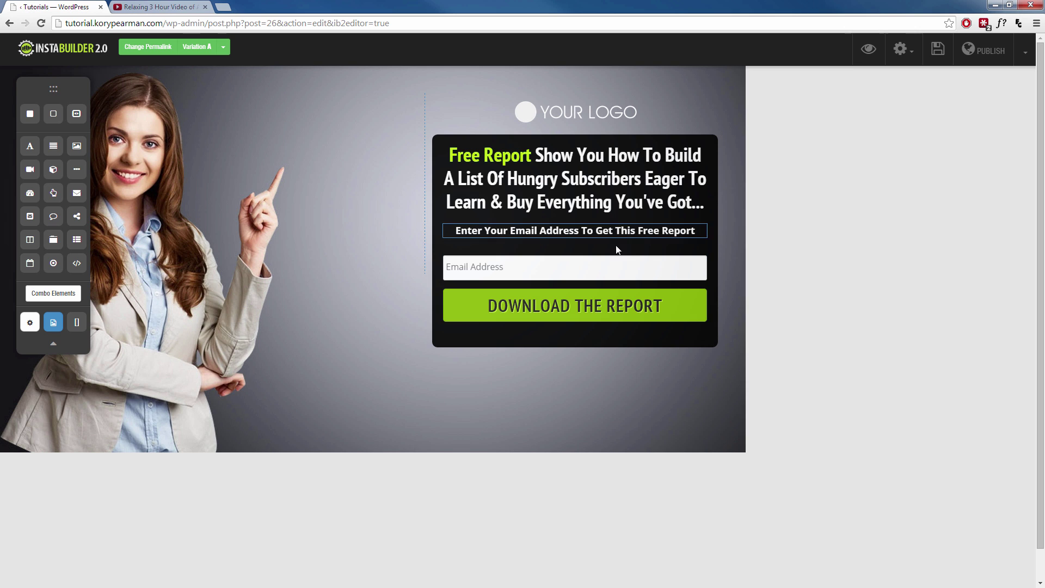
click(904, 57)
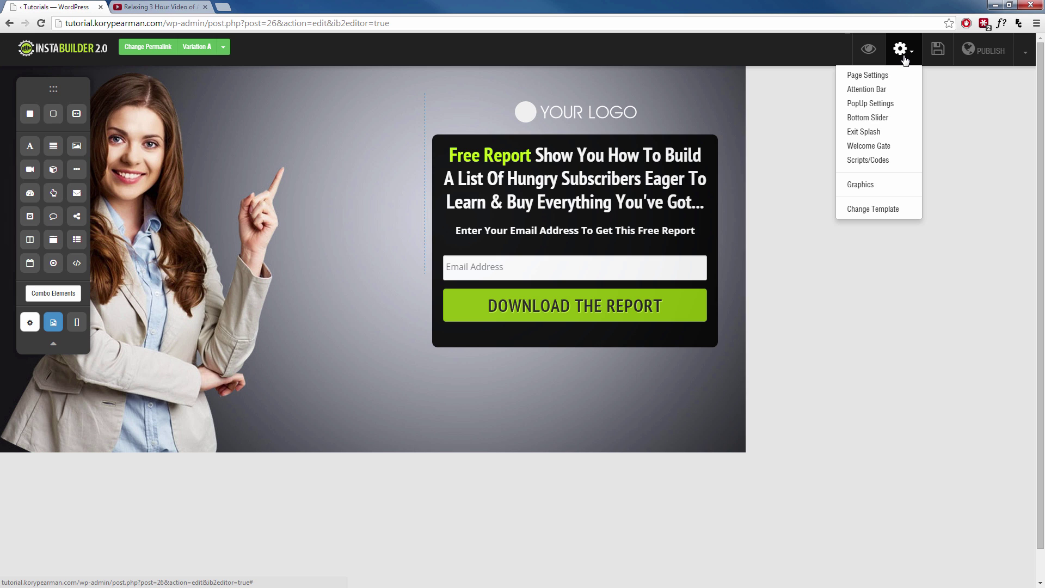
click(874, 80)
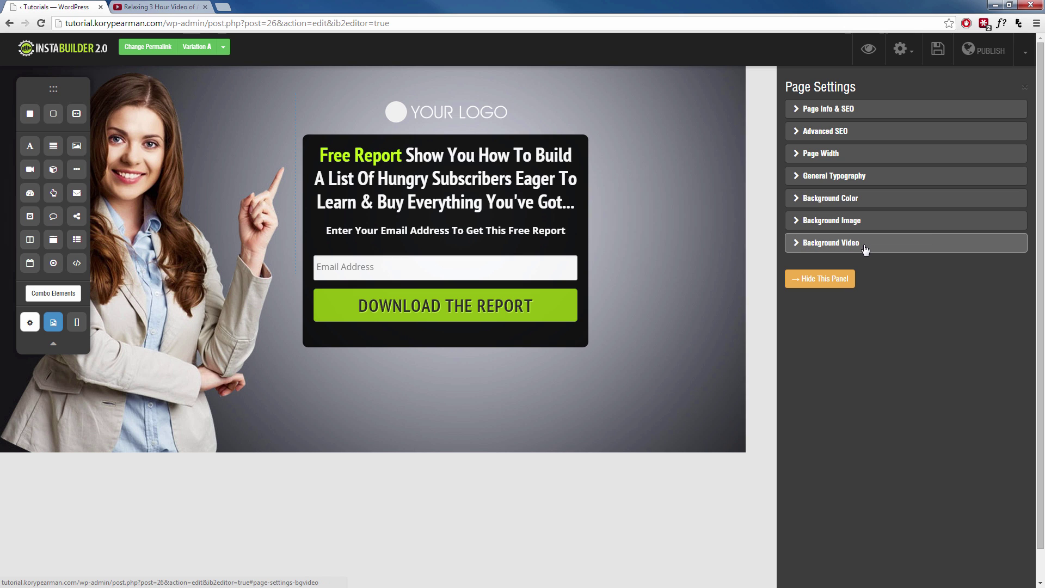
click(863, 207)
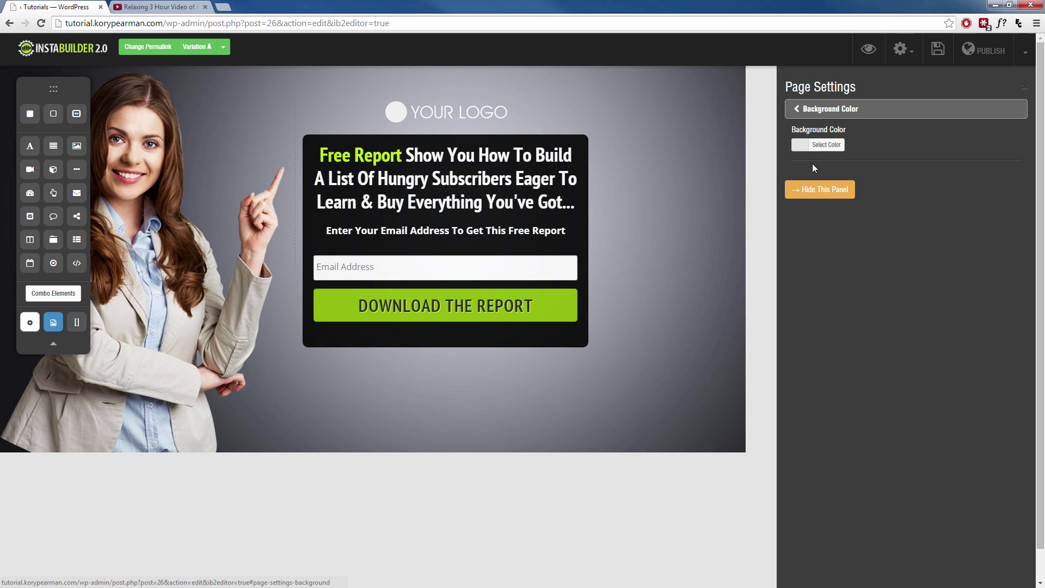
- Try red, pink and gold page backgrounds, then reset to the default #e5e5e5
click(801, 150)
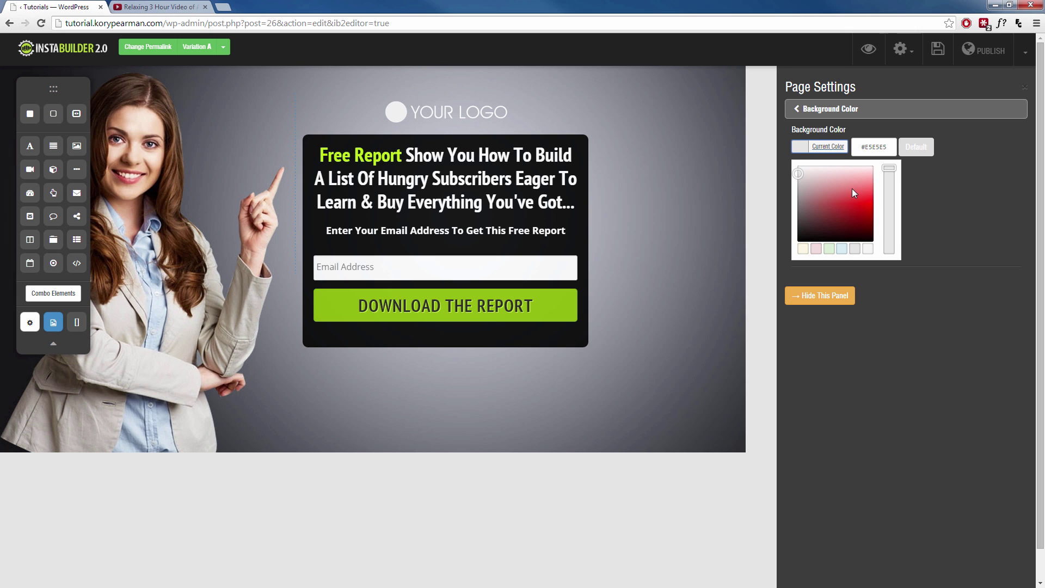
drag(851, 188, 832, 177)
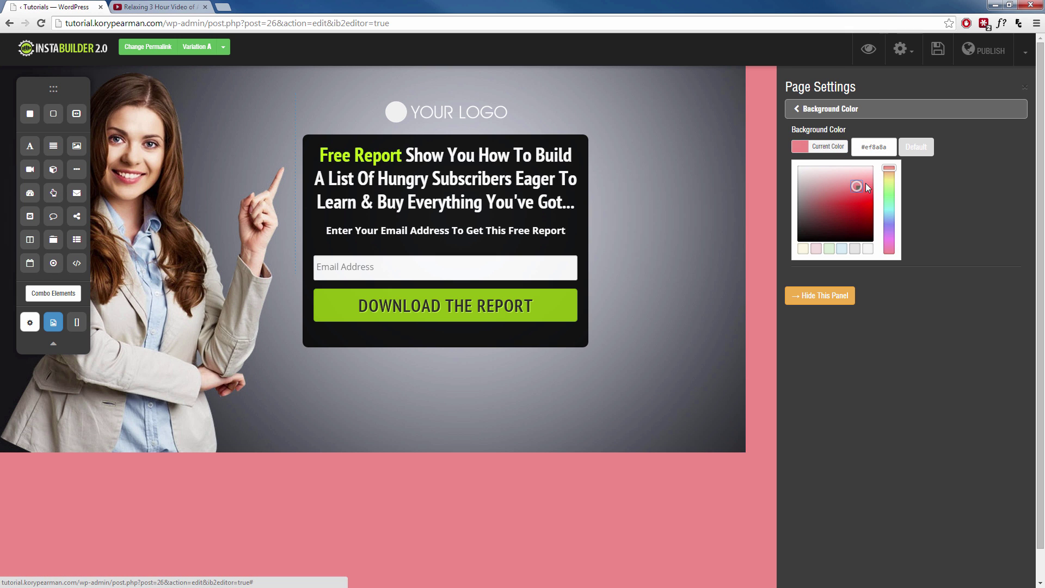
click(888, 178)
click(843, 204)
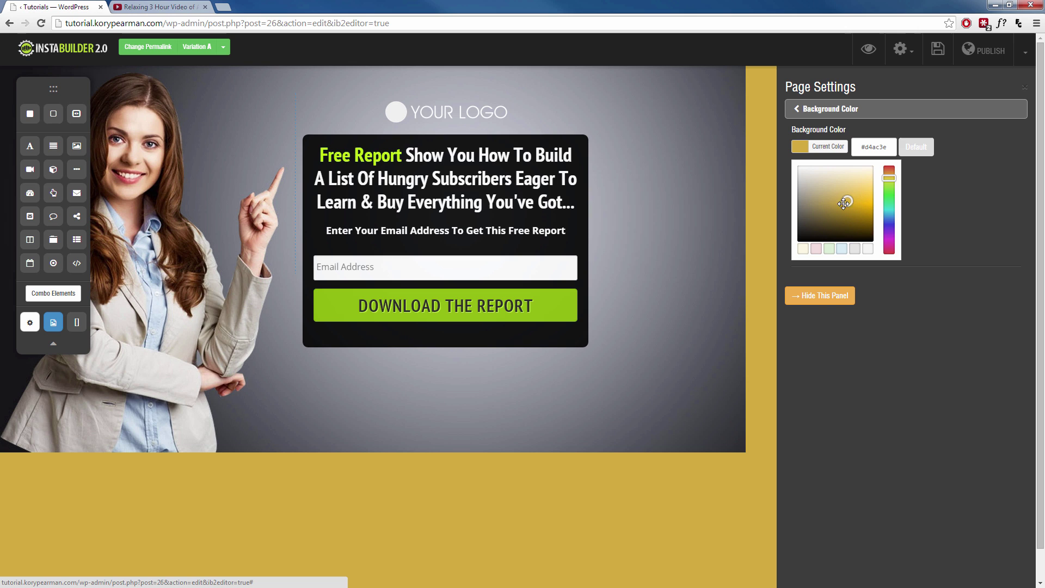
click(920, 153)
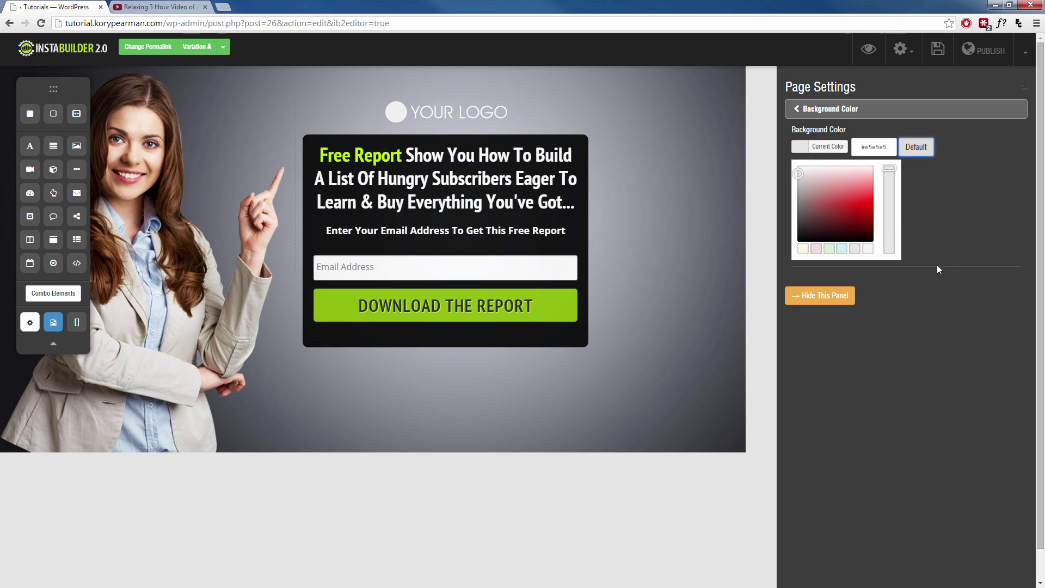
- Open the pre-made background patterns from the Background Image settings
click(825, 110)
click(845, 220)
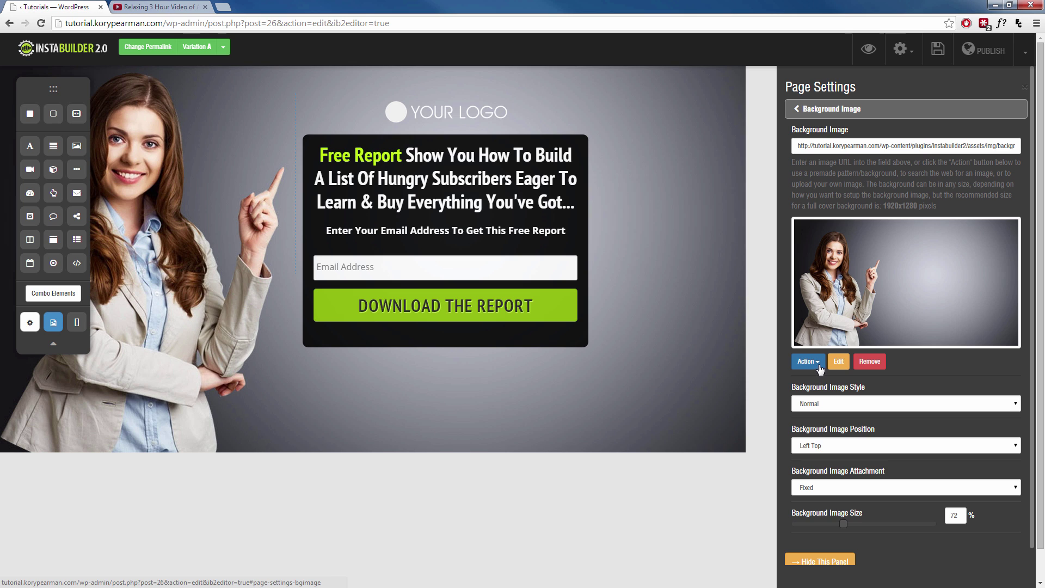
click(818, 367)
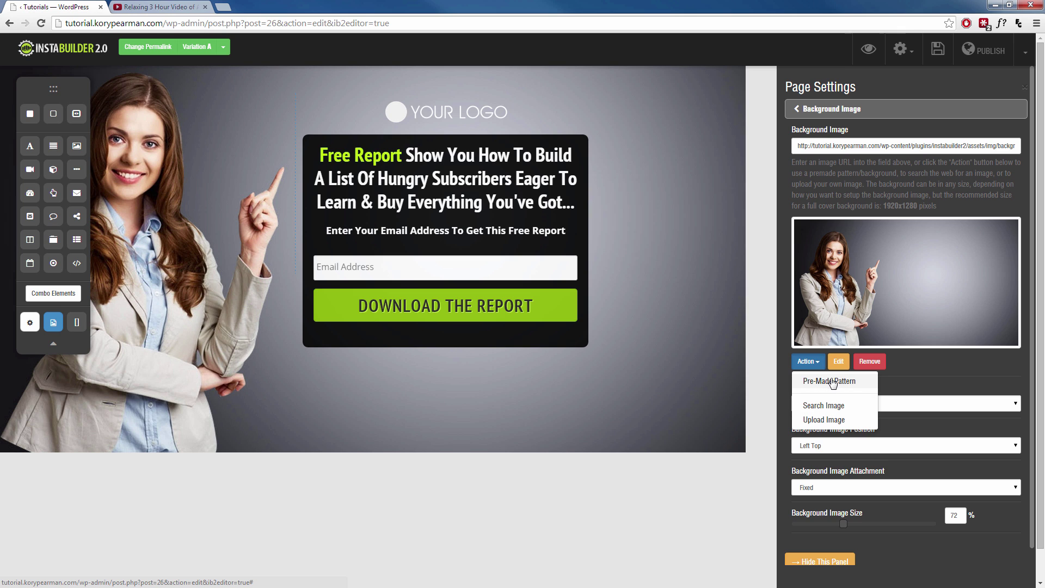
click(829, 383)
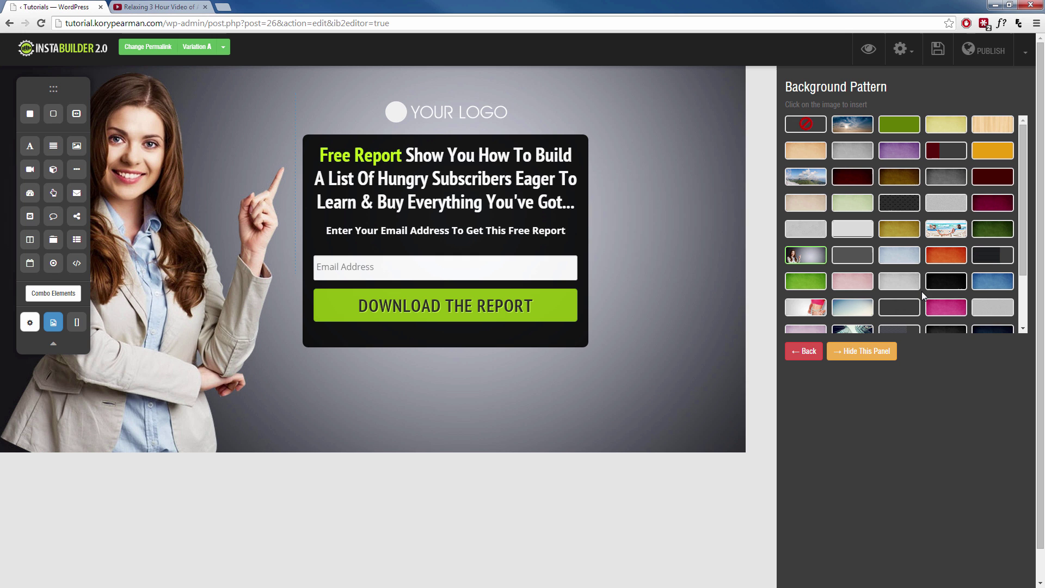
- Preview sunset beach, green, pale yellow, wood grain, peach, grey, dark red and mountain backgrounds
click(913, 213)
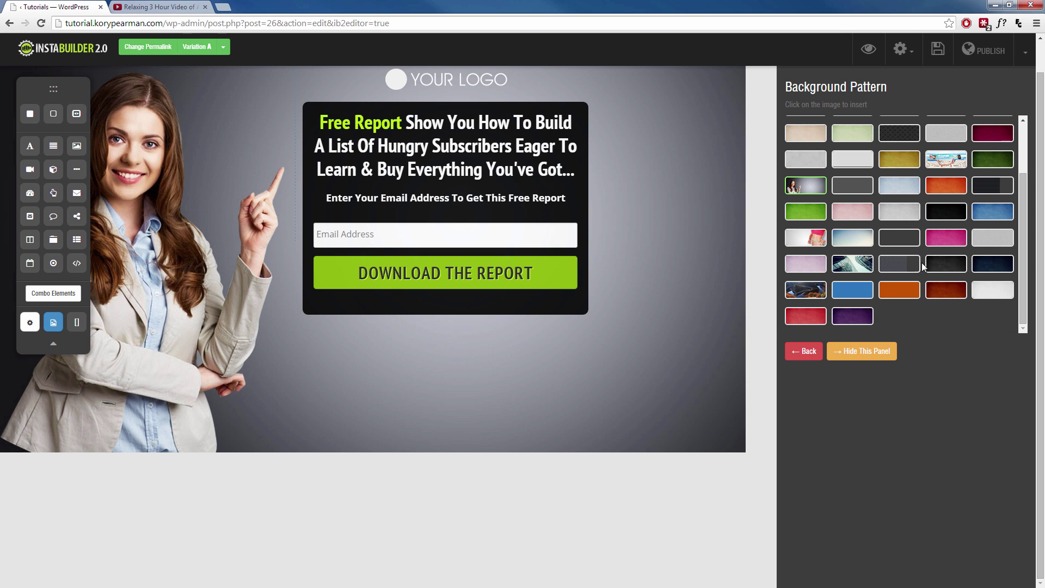
click(869, 124)
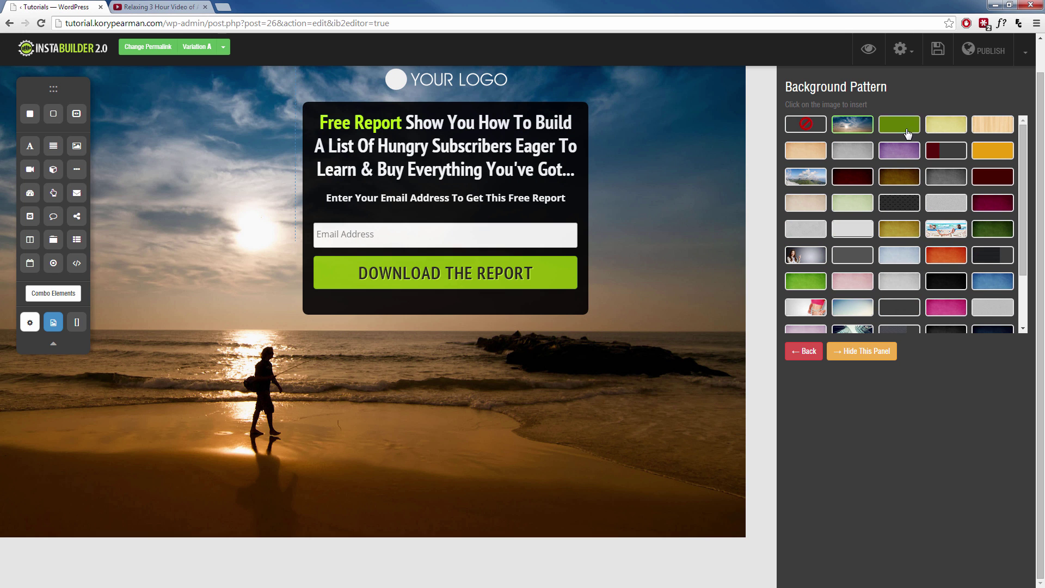
click(906, 131)
click(947, 130)
click(989, 131)
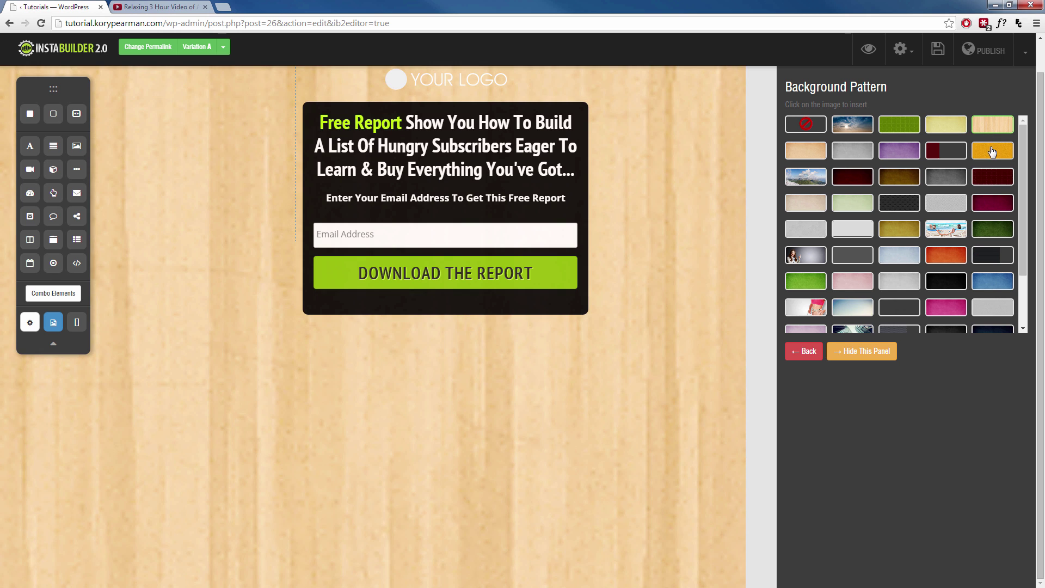
click(807, 151)
click(860, 155)
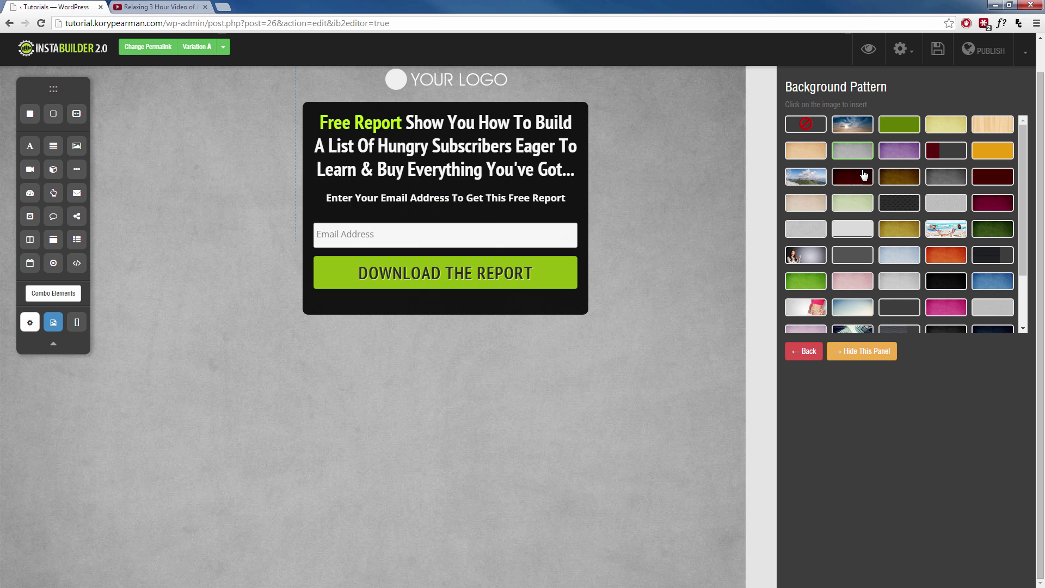
click(858, 176)
click(820, 178)
- Preview more textures, then settle on the beach loungers photo as the page background
click(847, 208)
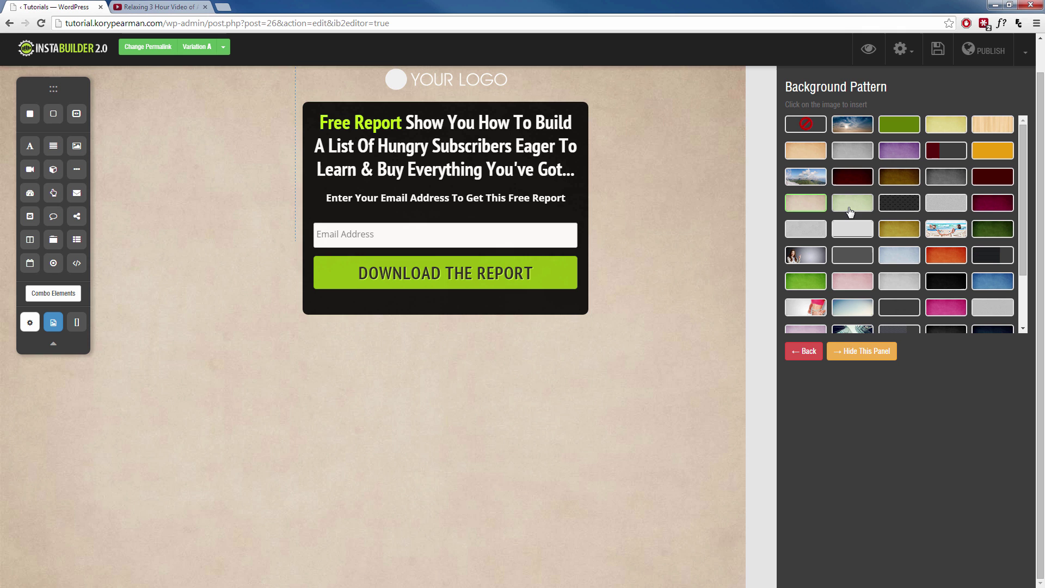
click(852, 231)
click(901, 235)
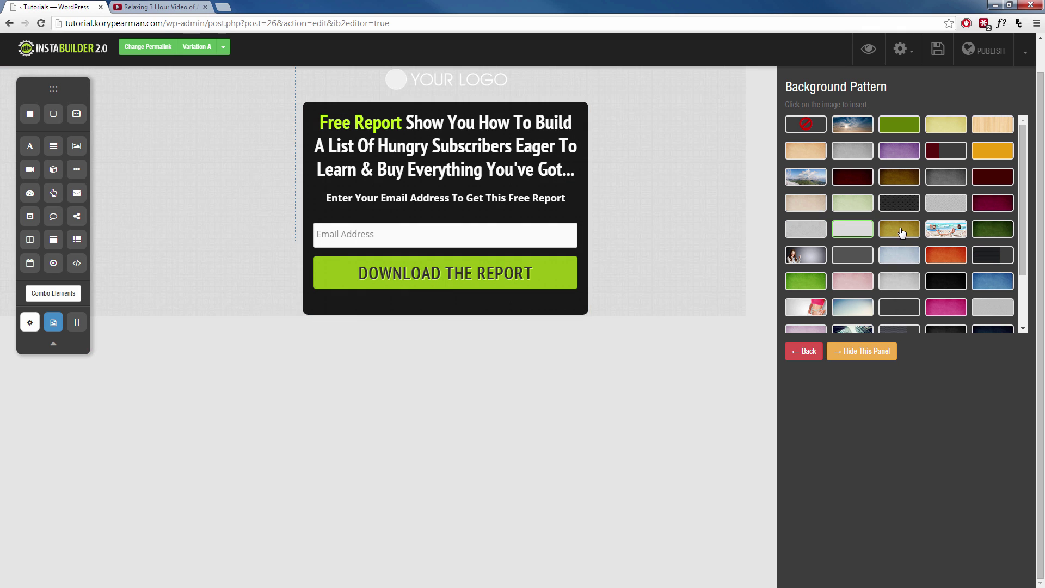
click(948, 234)
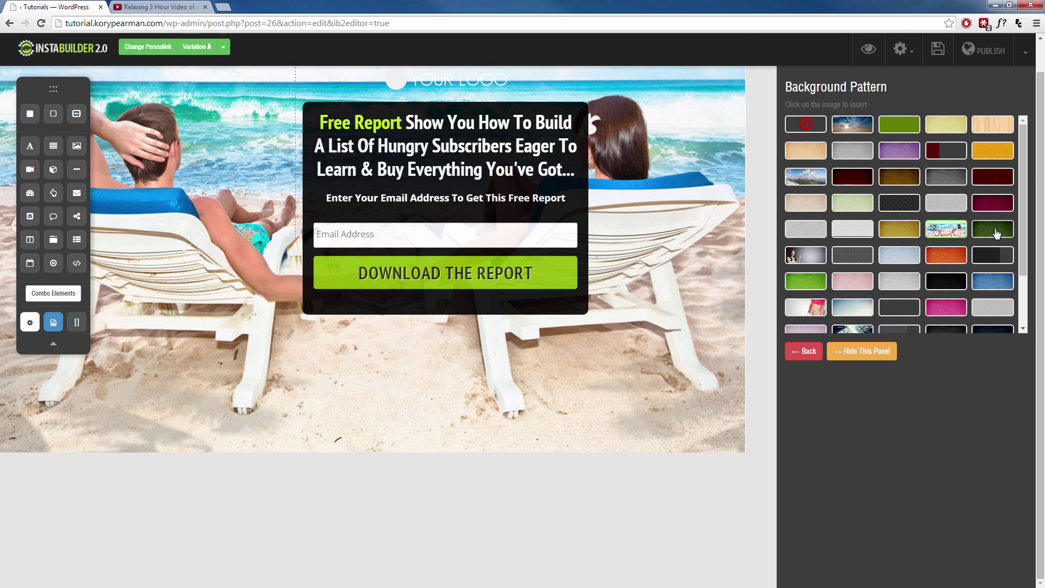
click(996, 234)
click(1003, 254)
click(950, 231)
- Try tiled, horizontal-only and vertical-only repeat, then set the background image to no repeat
click(806, 352)
scroll(917, 348, down, 1)
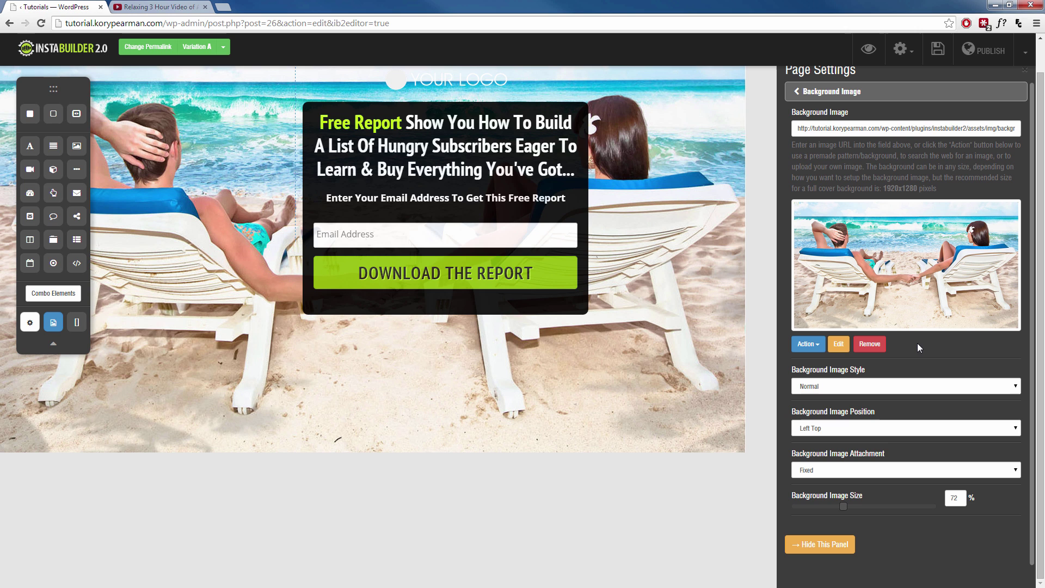
click(882, 386)
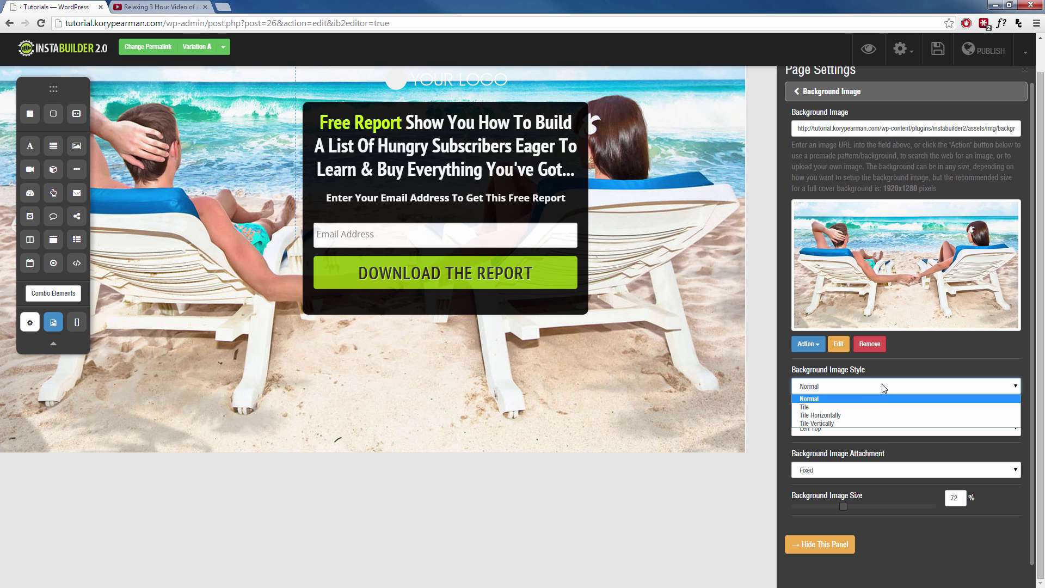
click(853, 407)
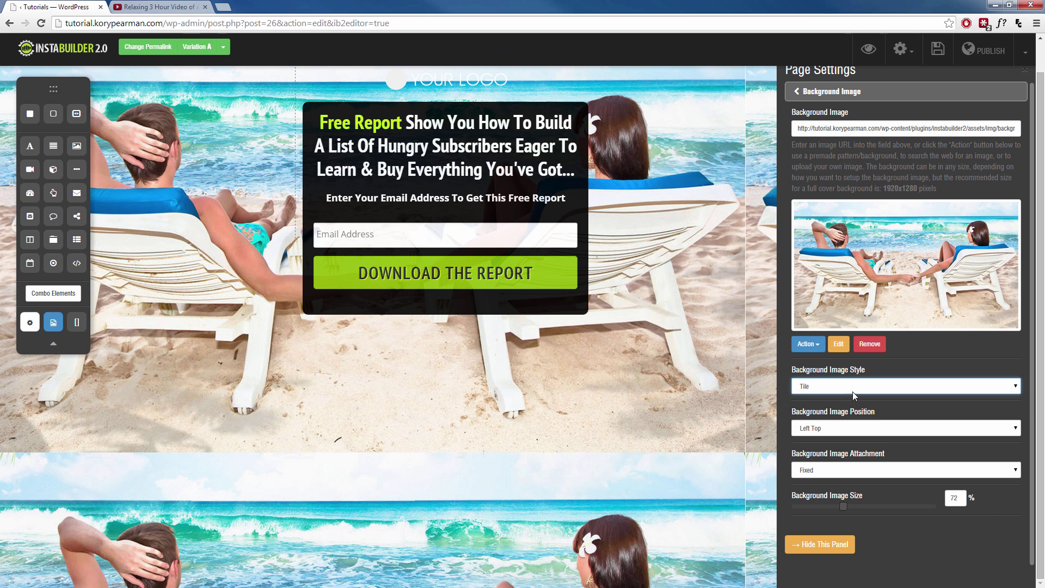
click(854, 391)
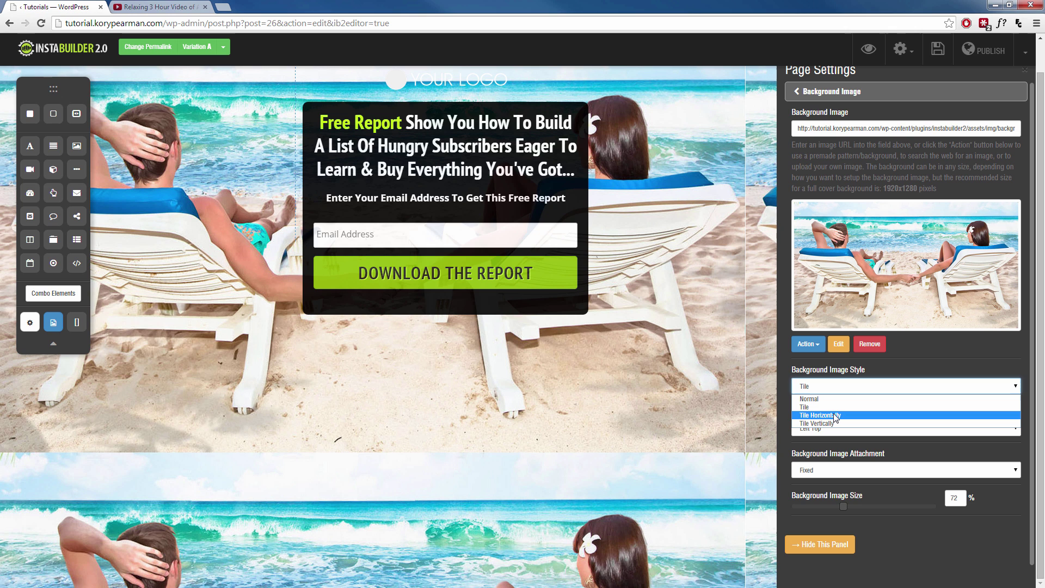
click(837, 415)
click(852, 387)
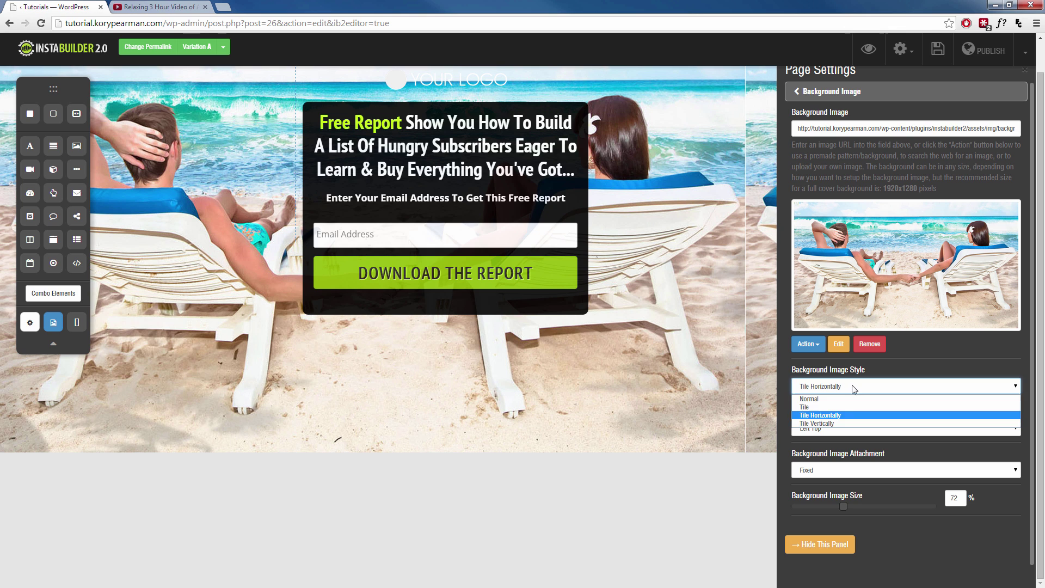
click(833, 424)
click(849, 386)
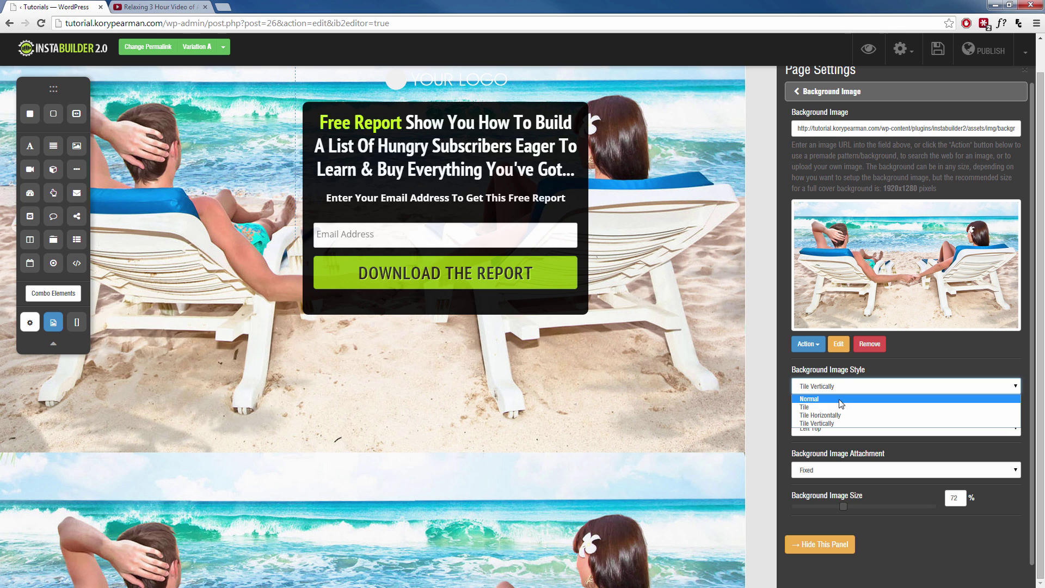
click(838, 399)
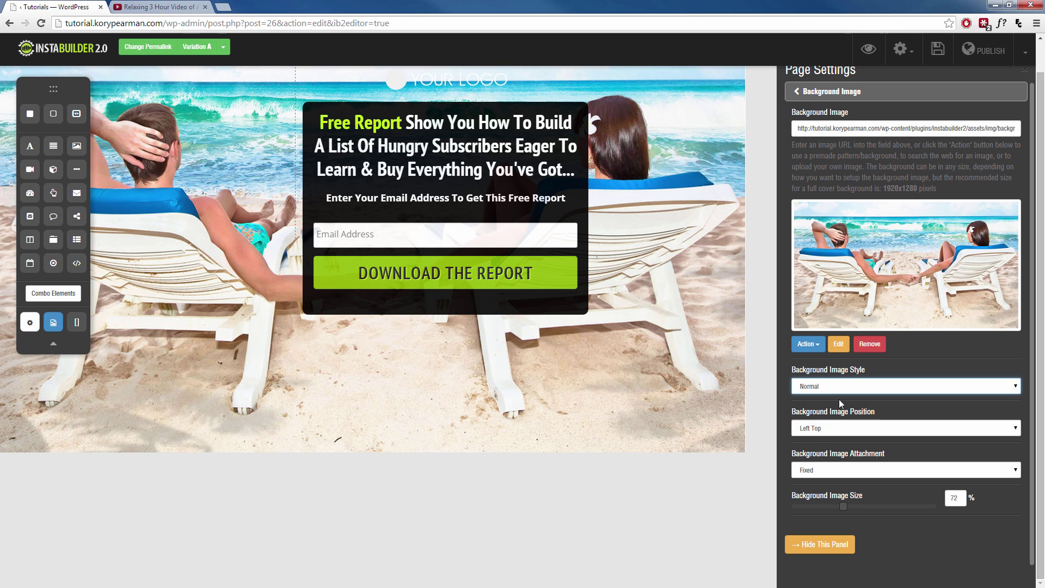
- Try Left Bottom, Left Center, Center Top and Center Center, then anchor the image at Left Top
click(871, 429)
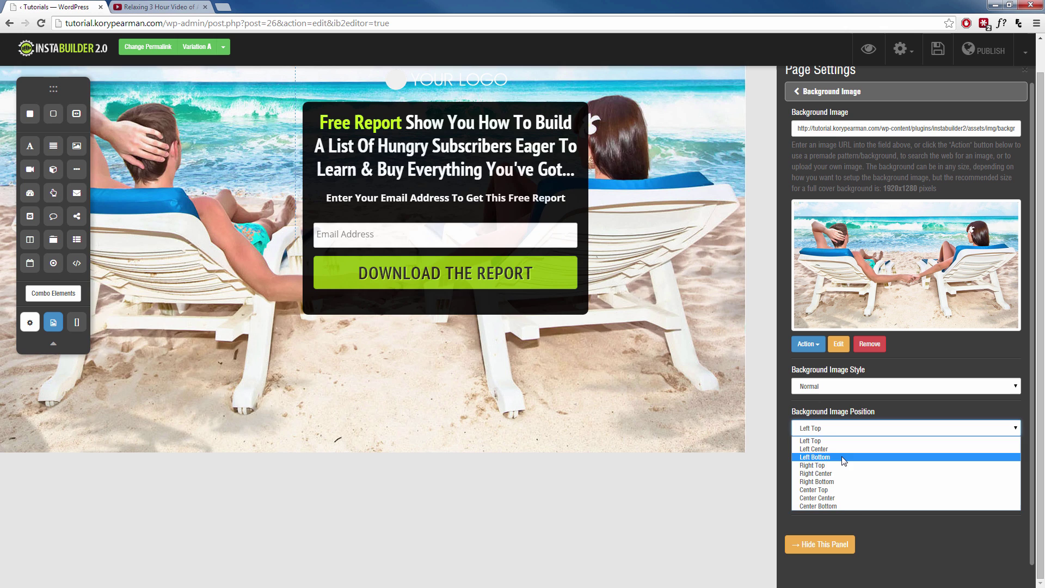
click(843, 457)
click(851, 430)
click(841, 449)
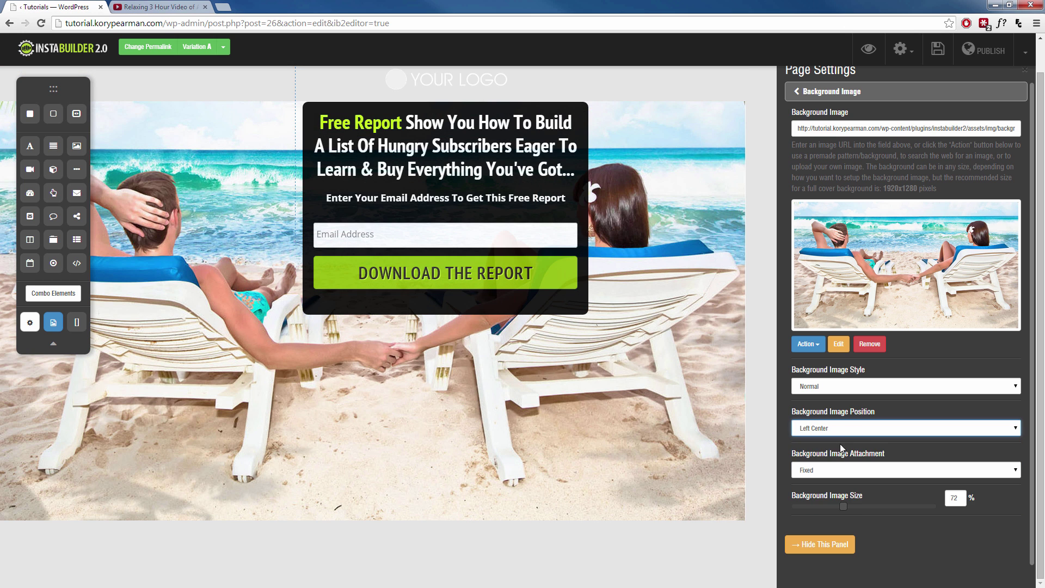
click(855, 430)
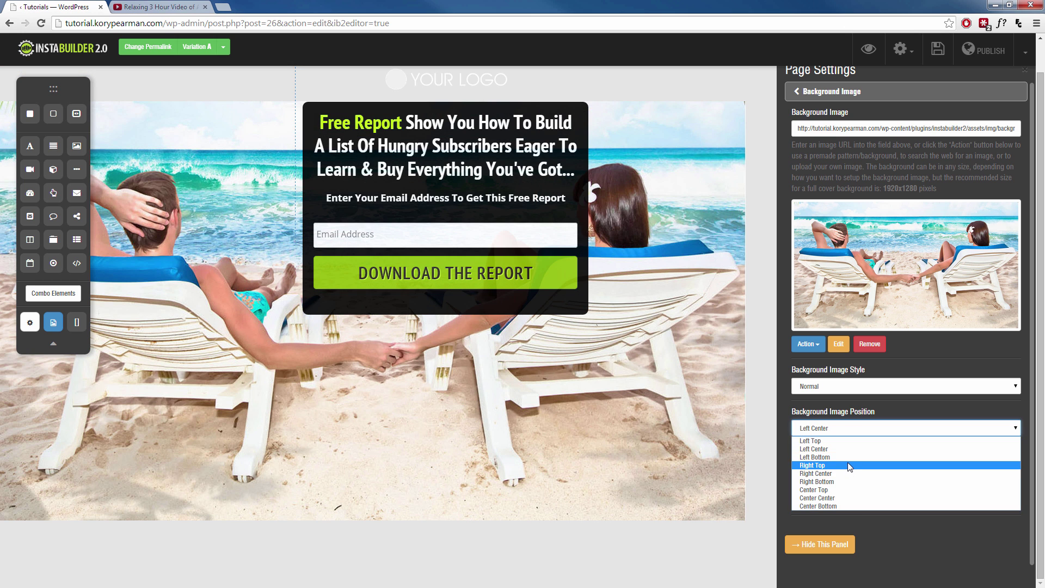
click(853, 490)
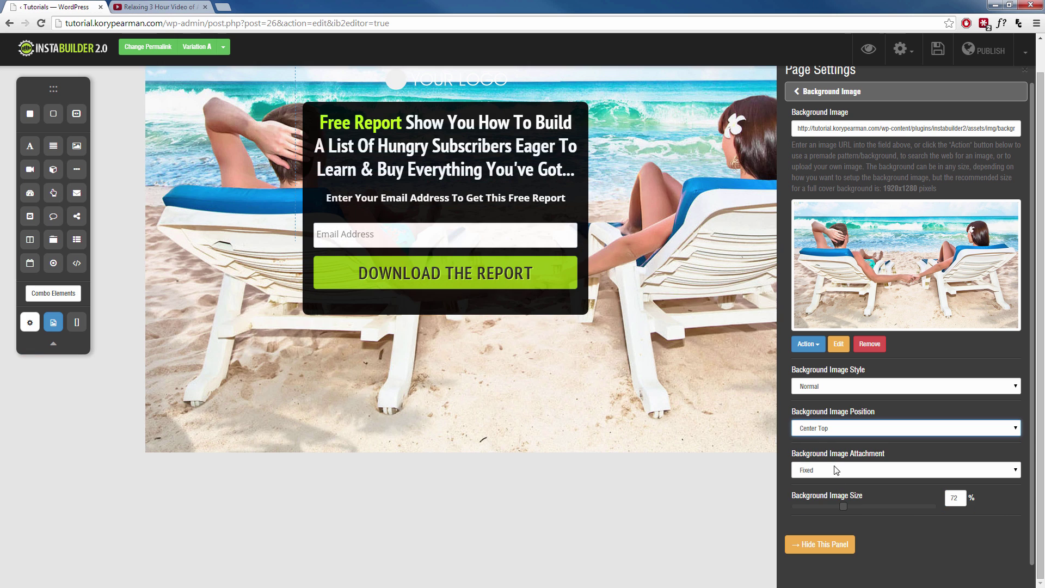
click(851, 428)
click(838, 496)
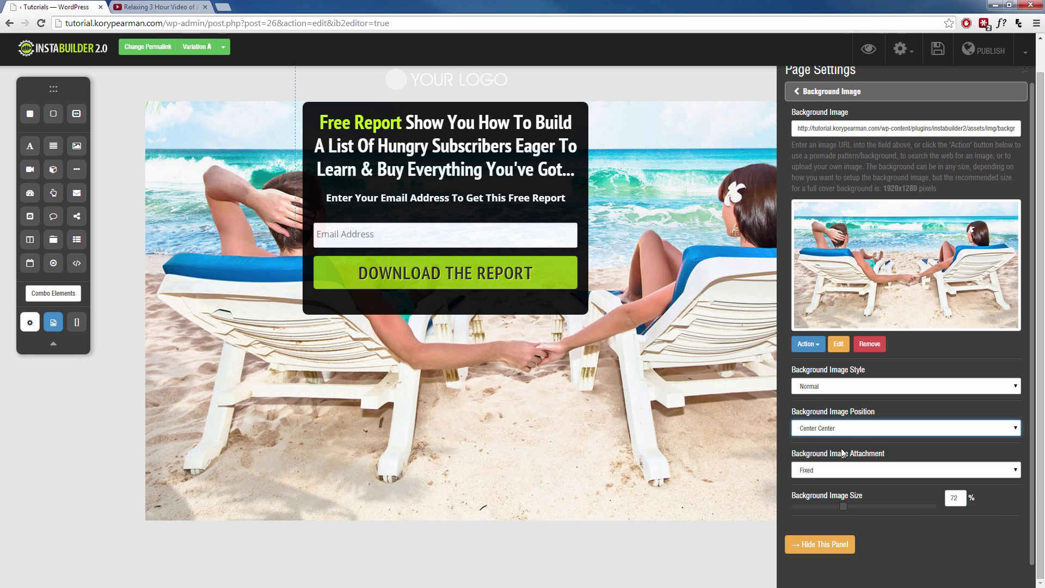
click(854, 430)
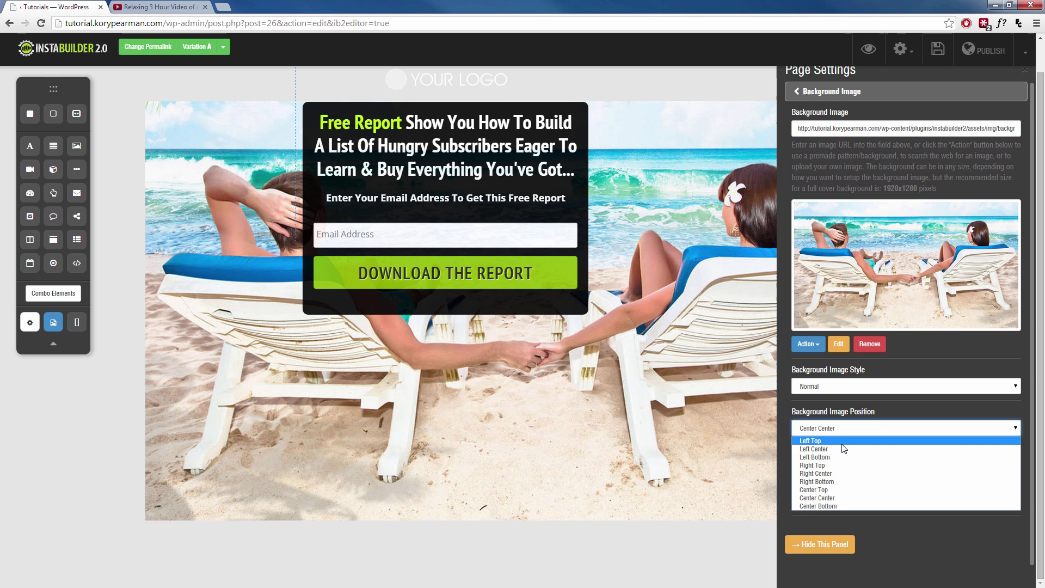
click(841, 443)
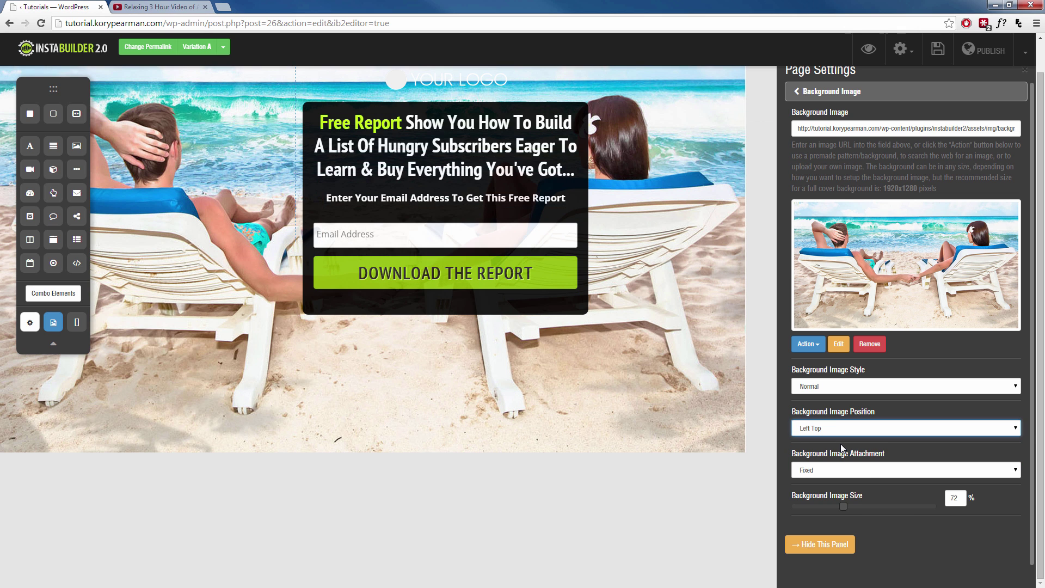
- Keep the attachment Fixed and enlarge the beach background image to 89%
click(881, 472)
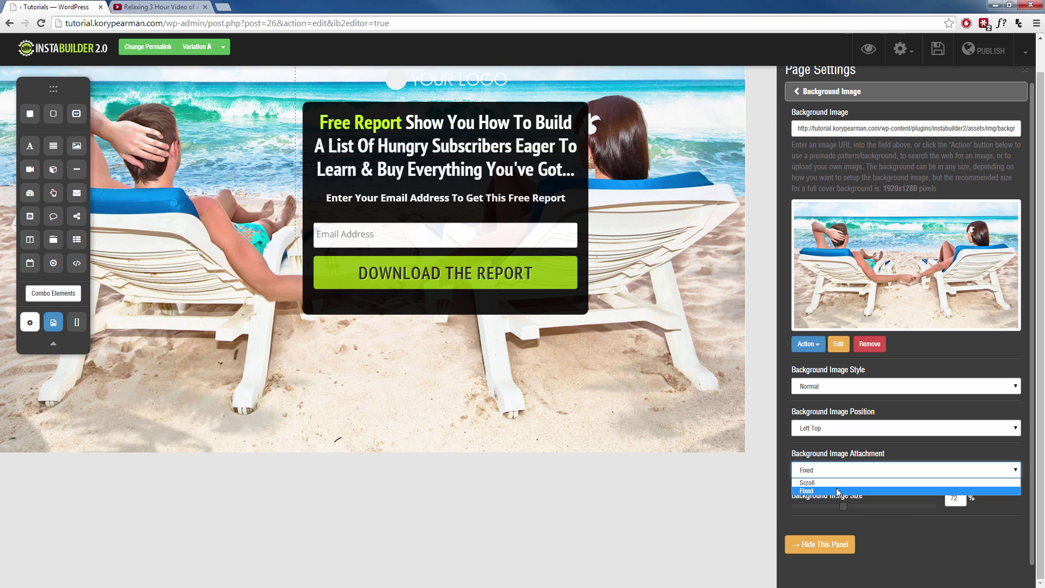
click(869, 471)
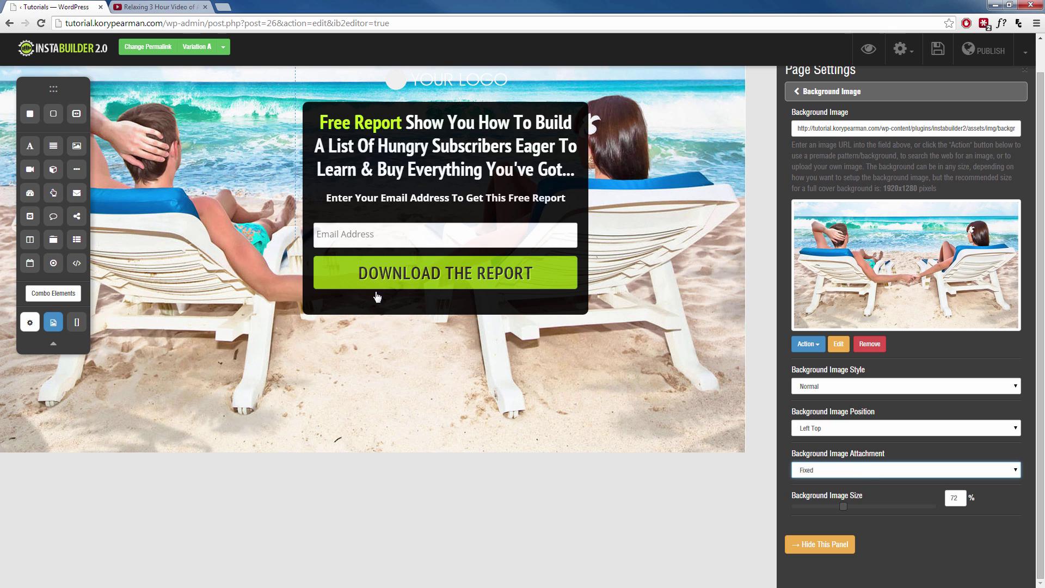
click(807, 472)
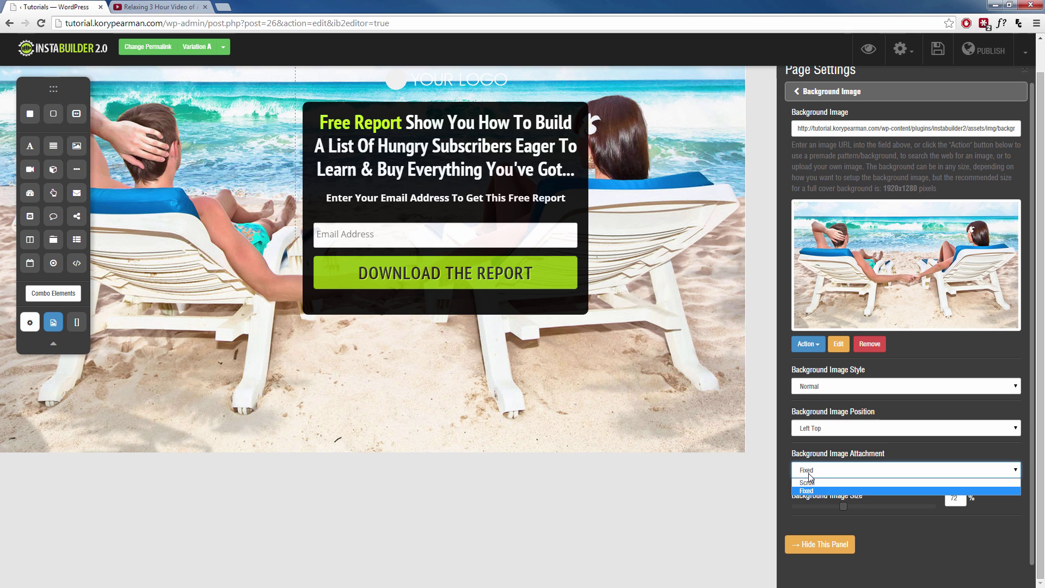
click(812, 477)
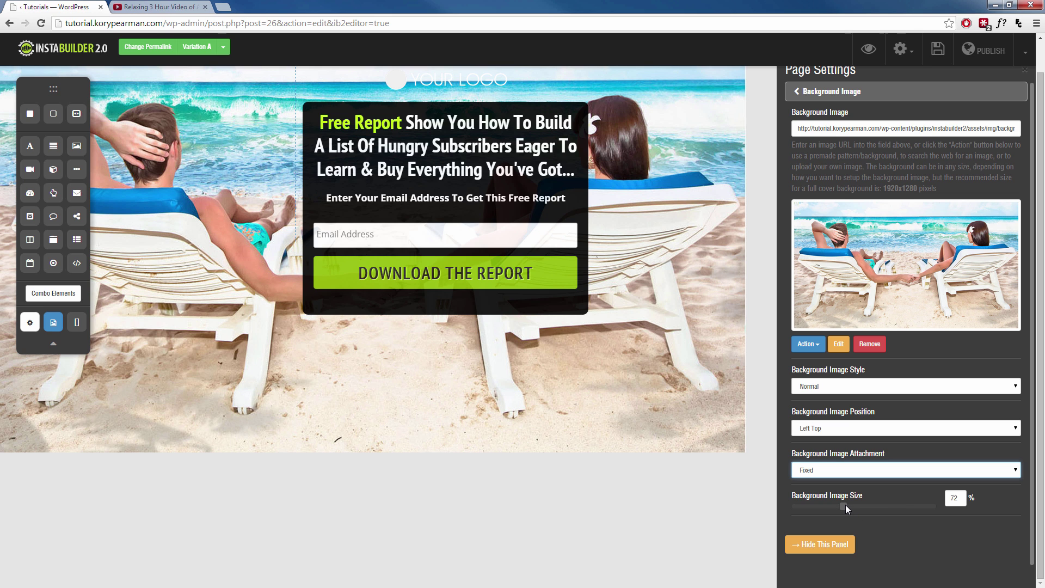
mouse_move(845, 505)
mouse_down()
mouse_move(883, 514)
mouse_move(859, 509)
mouse_up()
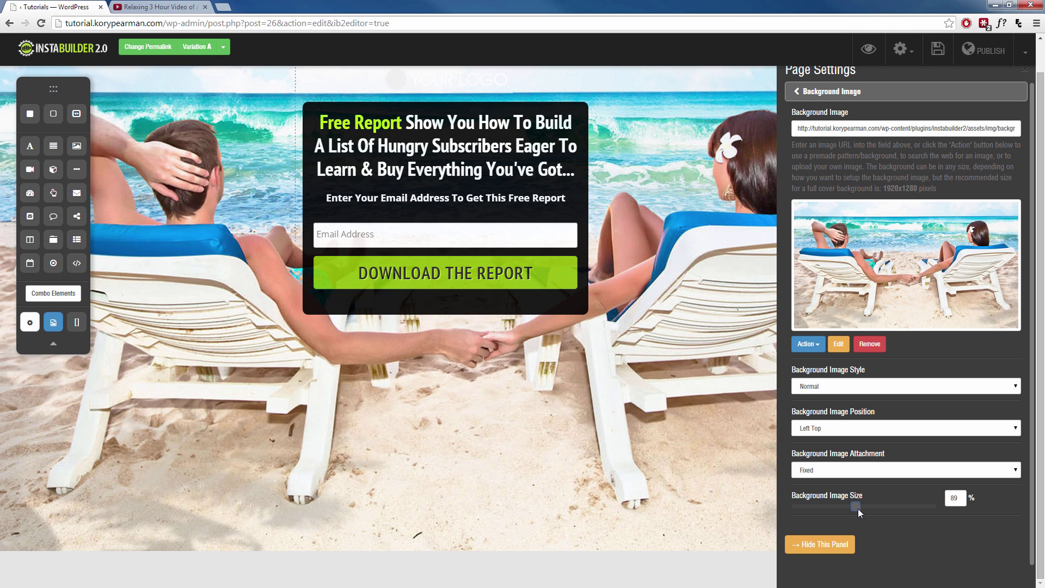
click(813, 344)
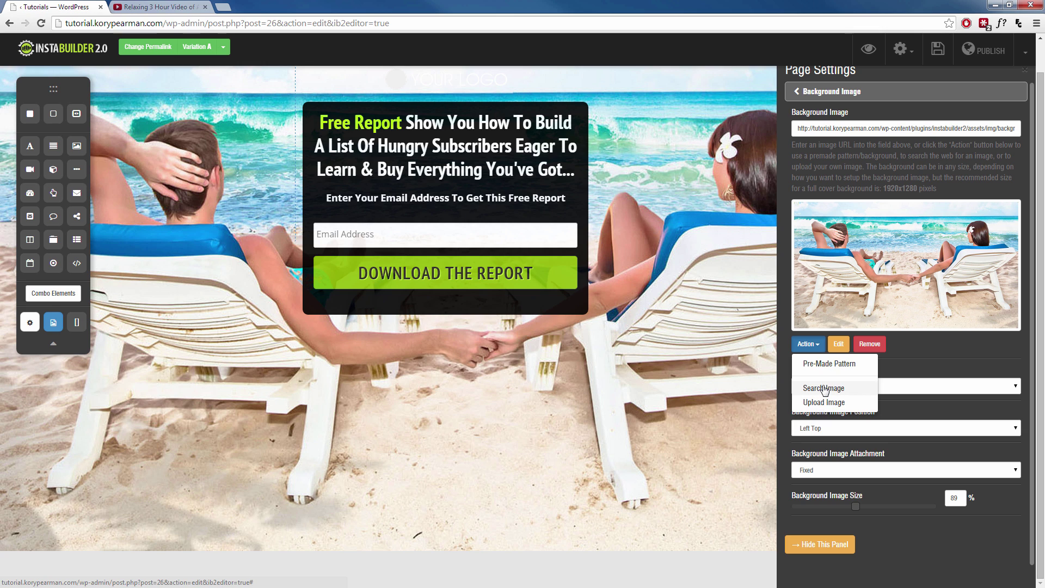
- Search images for 'brick', load more results, and use a red brick wall photo
click(825, 388)
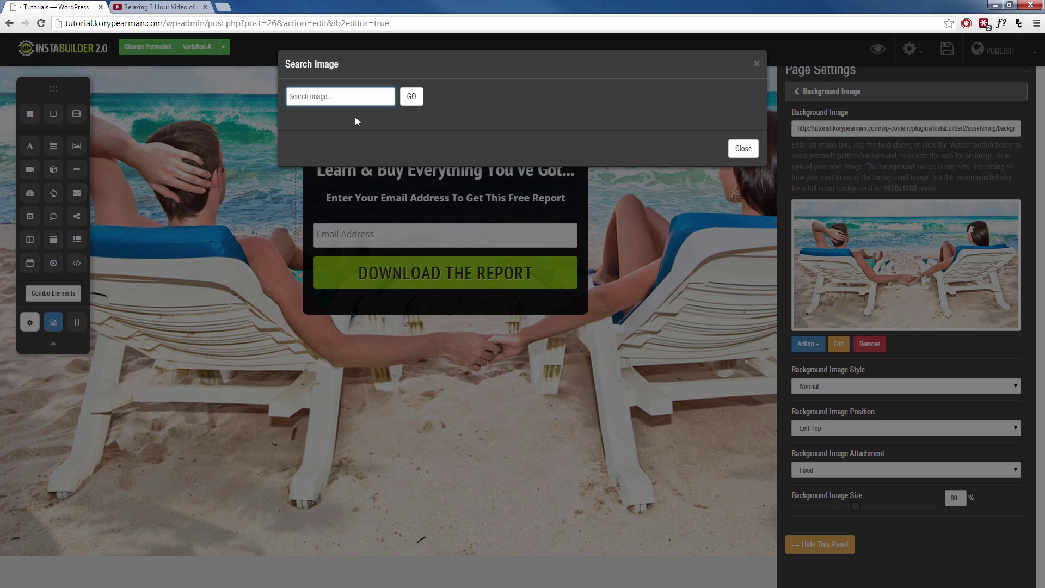
text(brick)
key(Return)
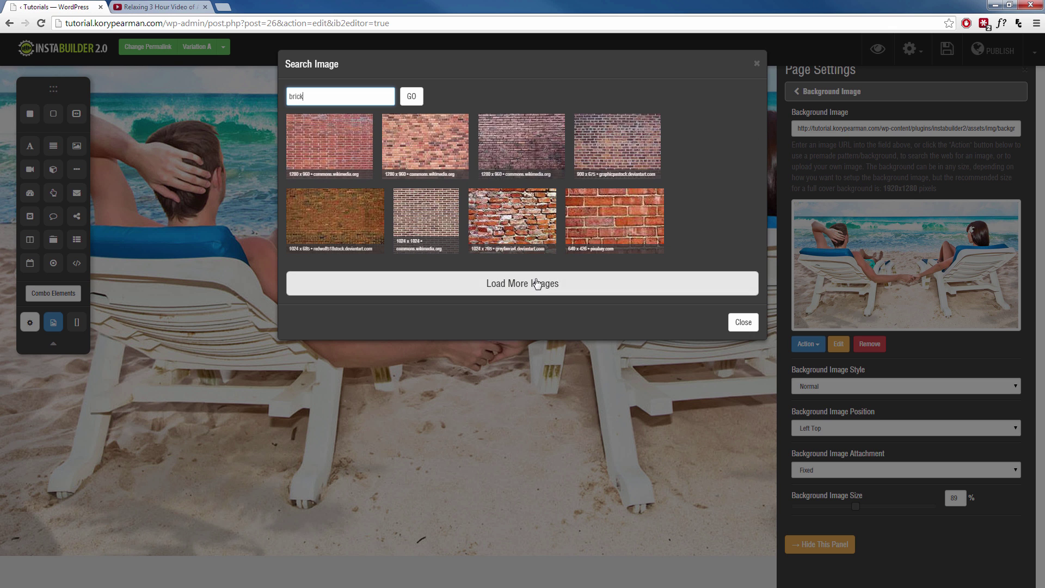
mouse_move(502, 256)
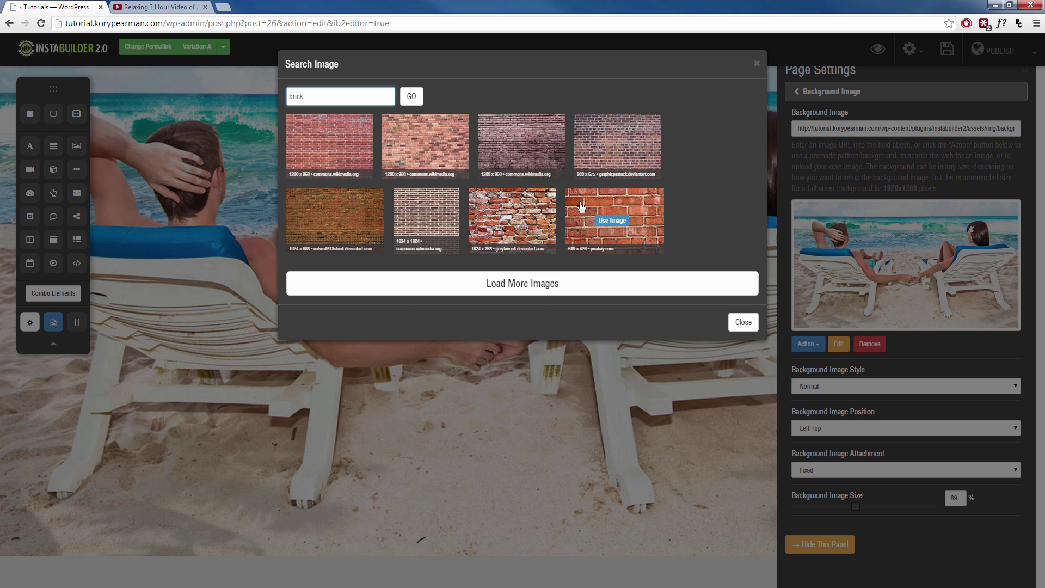
click(513, 285)
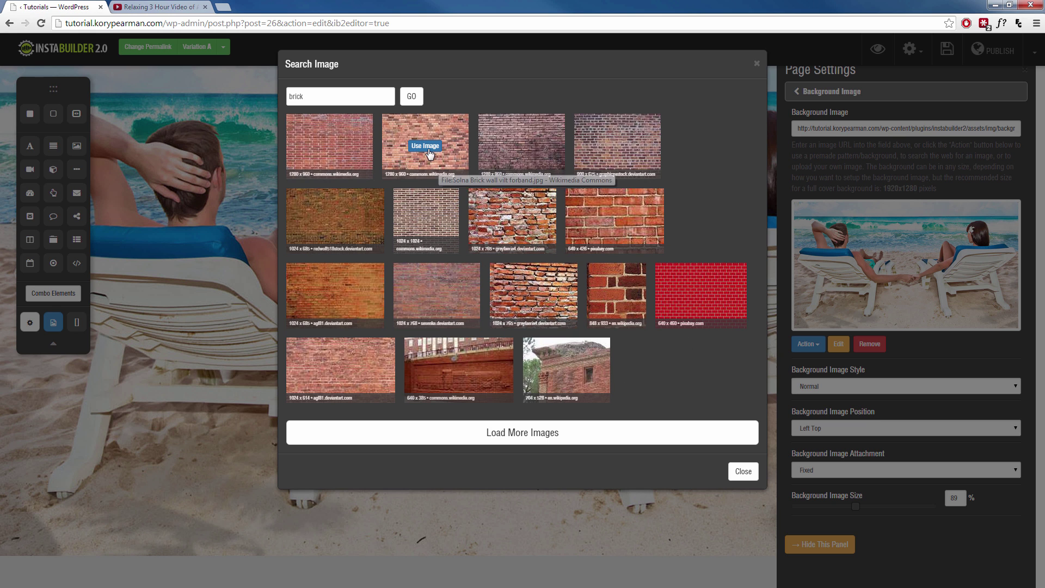
click(424, 147)
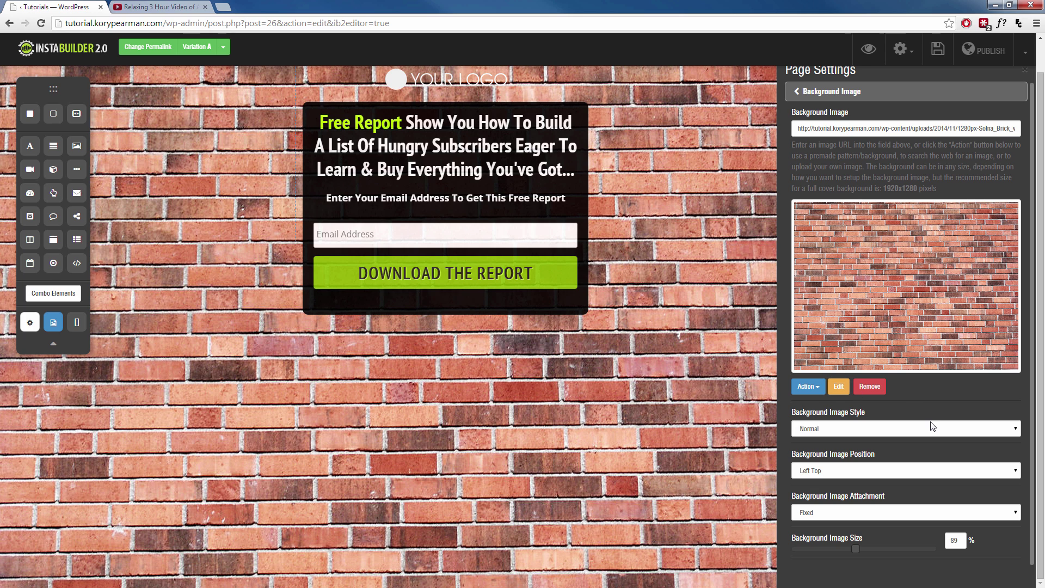
- Shrink the brick background to 81%, then open and cancel the image upload dialog
scroll(932, 426, down, 1)
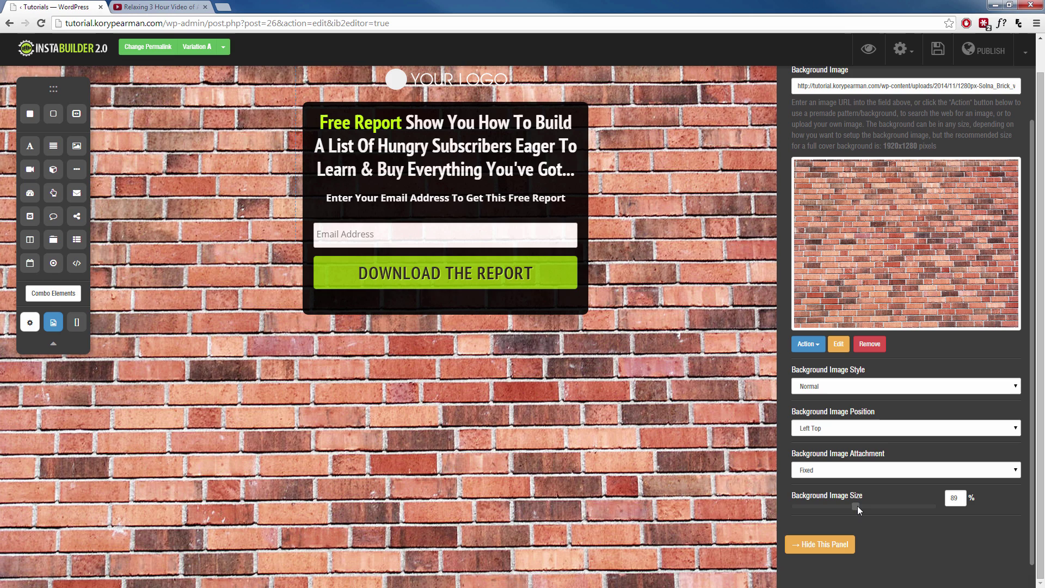
mouse_move(858, 505)
mouse_down()
mouse_move(840, 504)
mouse_move(850, 506)
mouse_up()
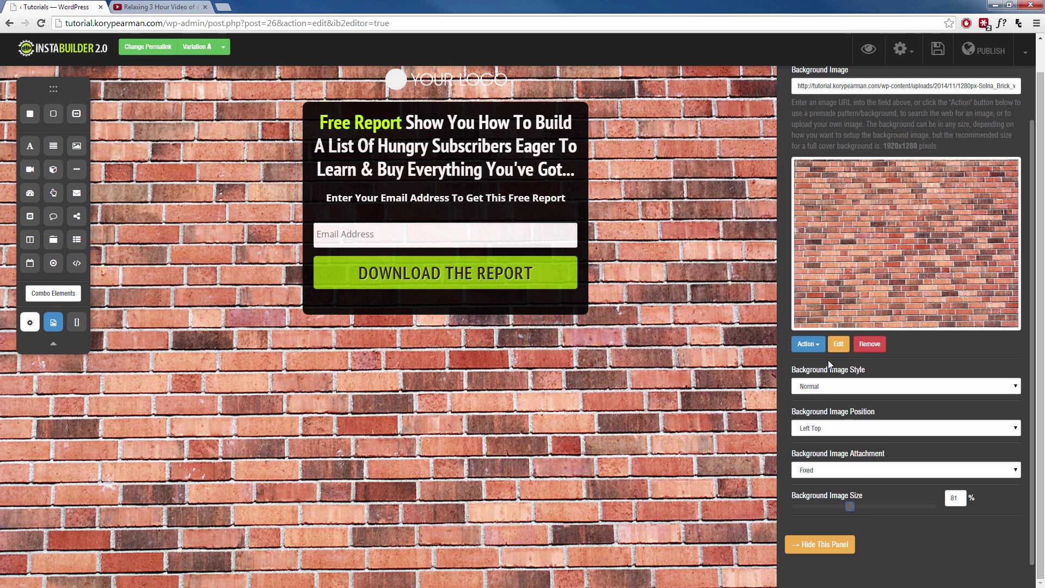
click(814, 346)
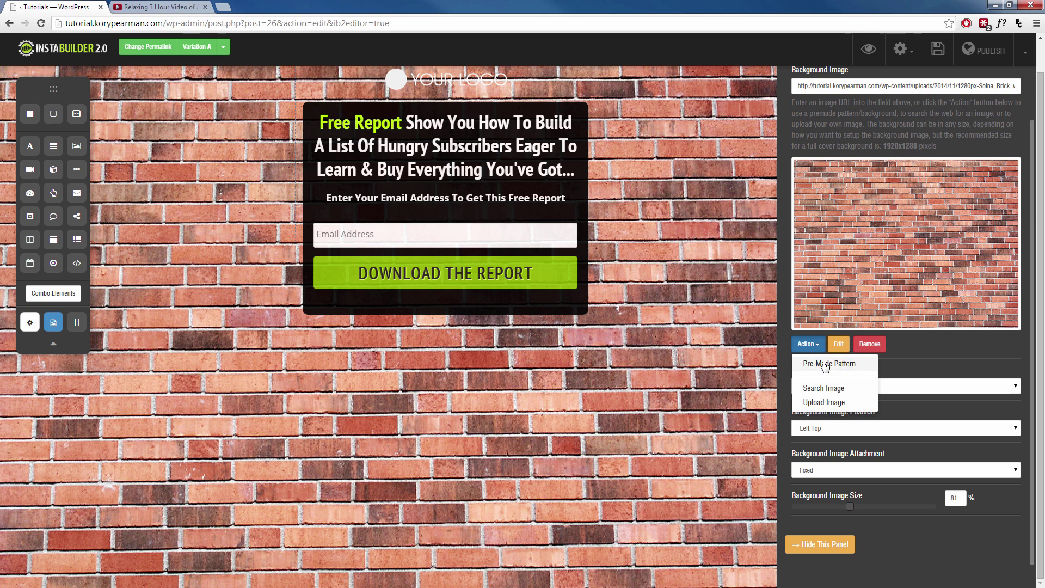
click(829, 403)
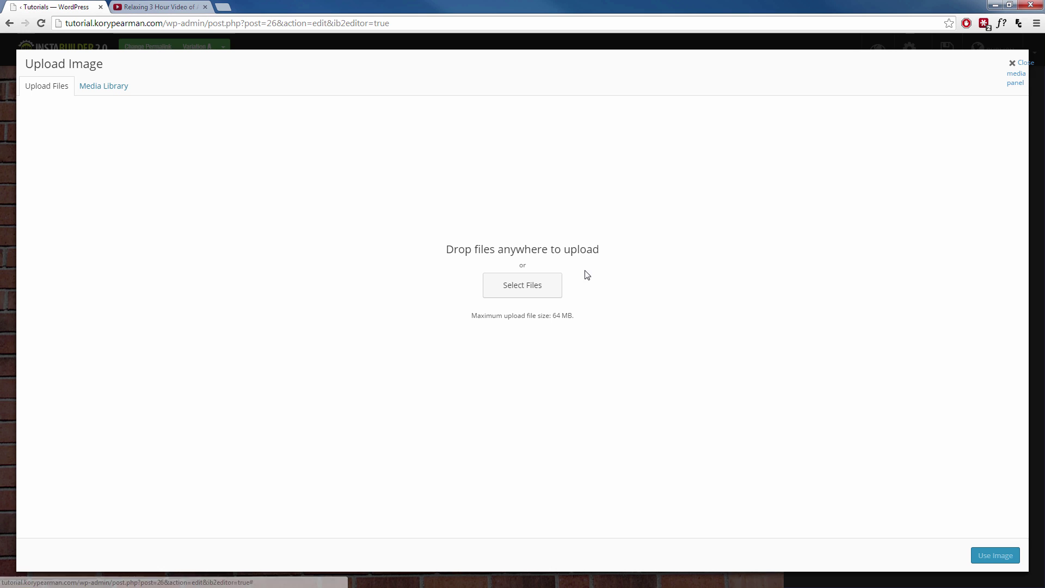
click(1016, 73)
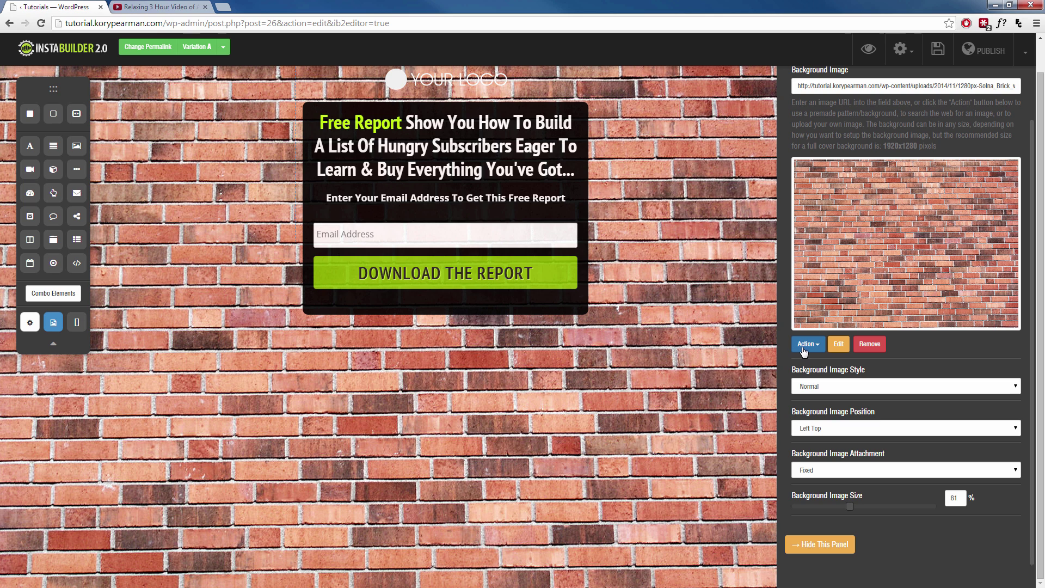
- Replace the brick wall with the pre-made smiling woman photo pattern
click(810, 345)
click(819, 363)
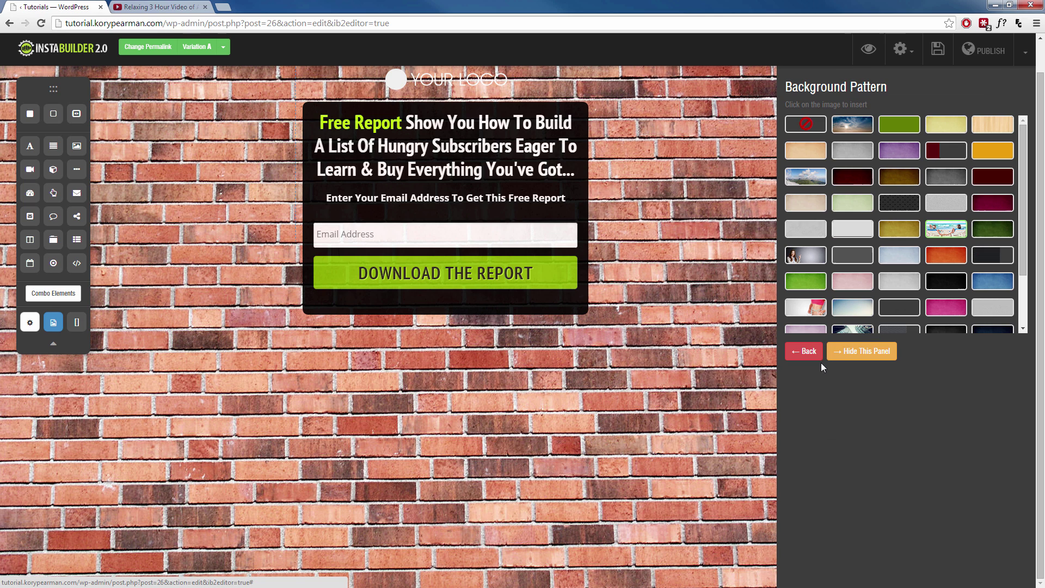
click(806, 256)
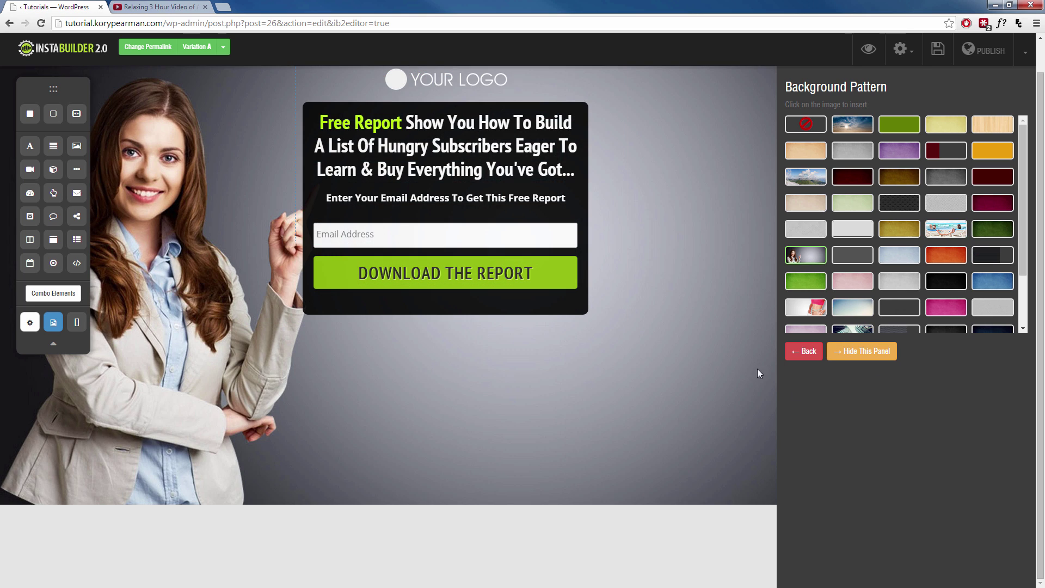
click(804, 352)
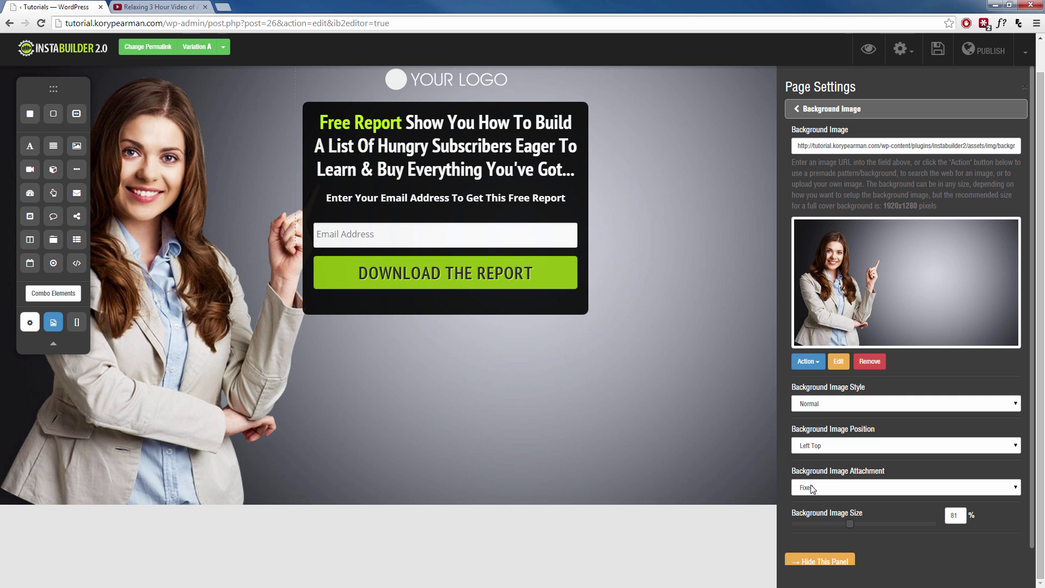
- Open the woman background photo in the Aviary photo editor
click(838, 362)
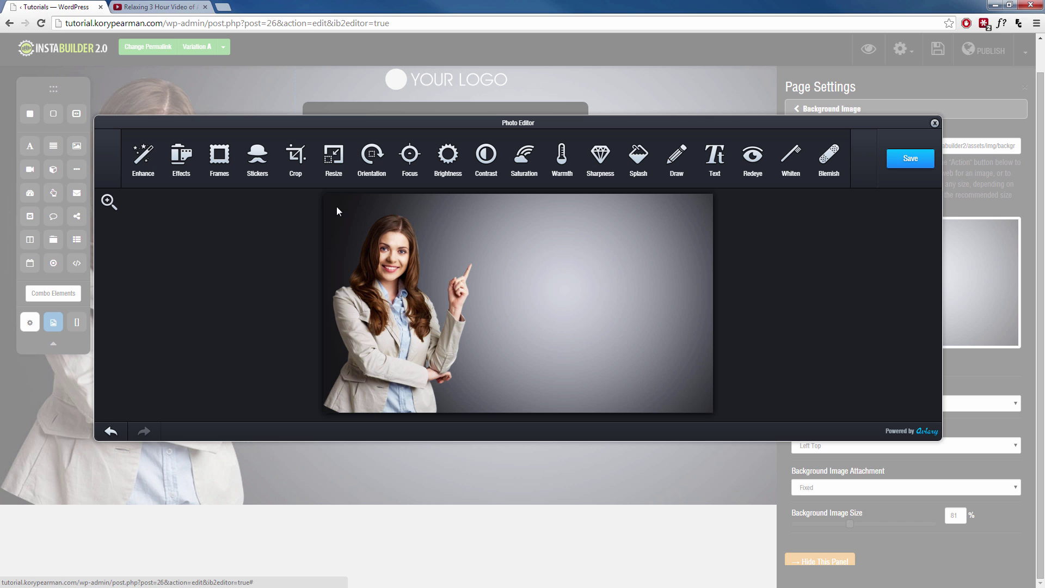
- Draw a freehand black loop on the photo, then discard it
click(677, 162)
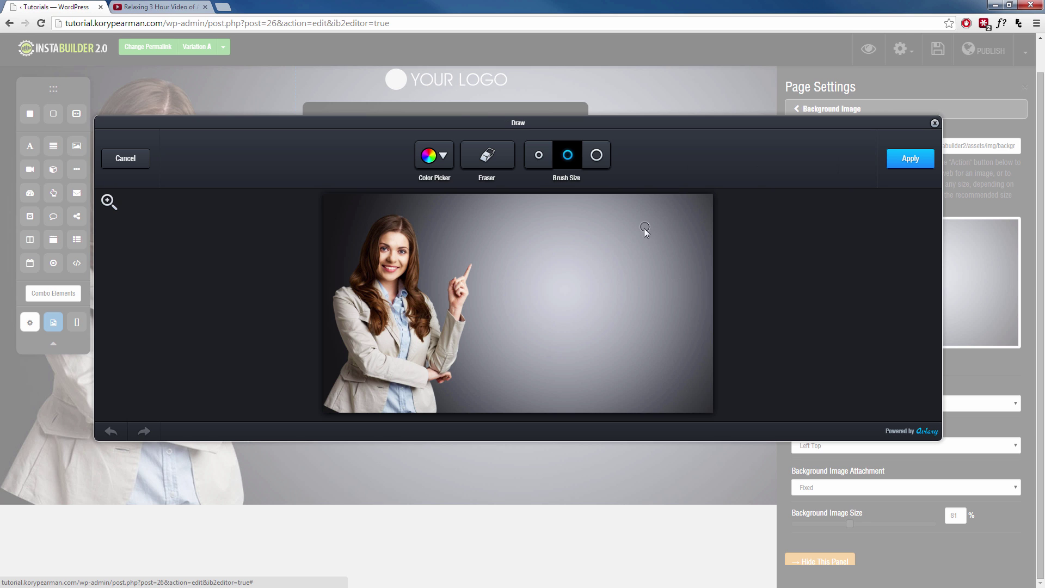
mouse_move(648, 230)
mouse_down()
mouse_move(654, 263)
mouse_move(639, 254)
mouse_up()
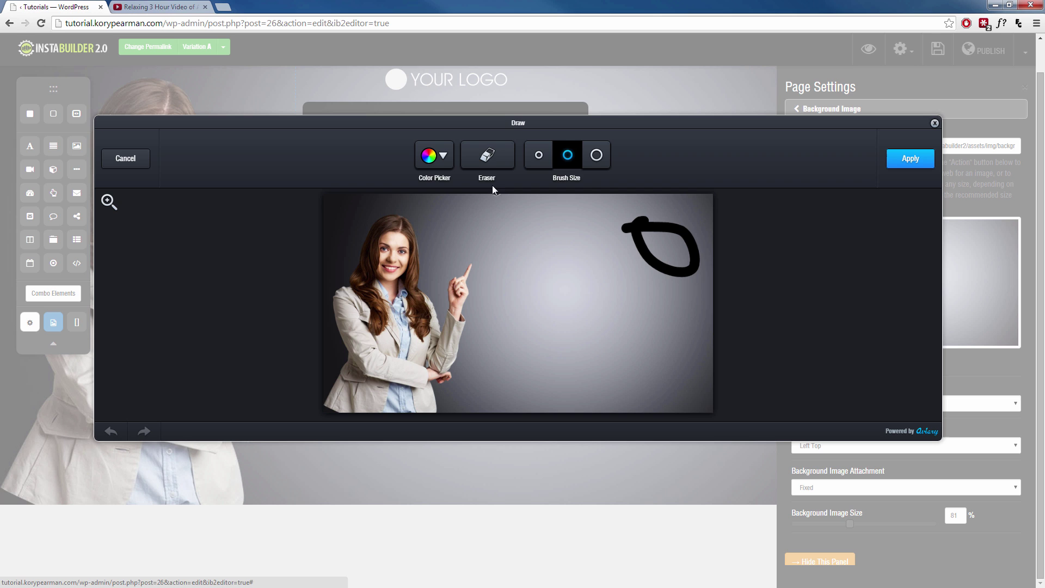
click(147, 162)
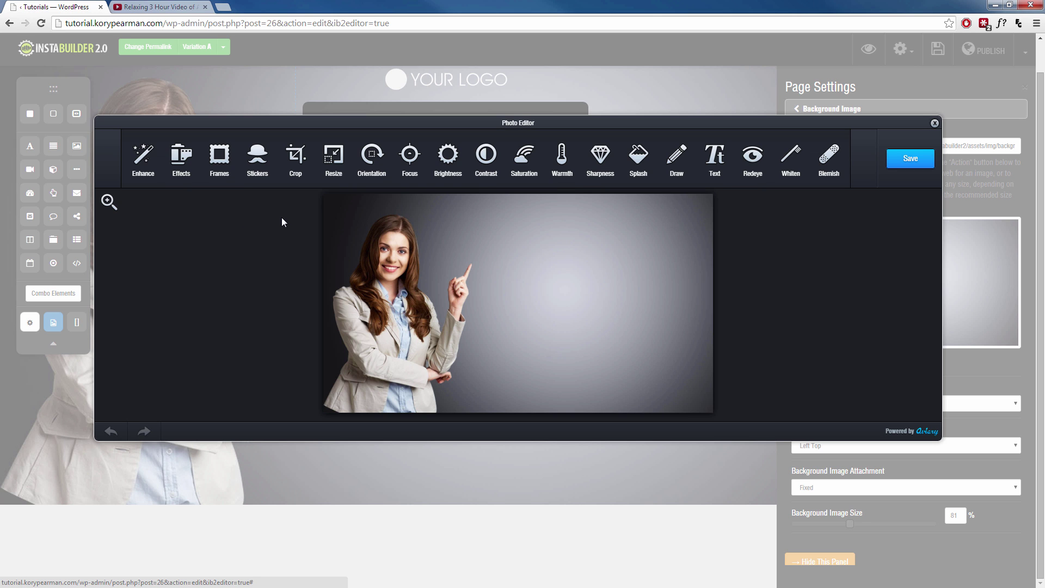
- Place the propeller-cap sticker on the woman's head and apply it
click(257, 159)
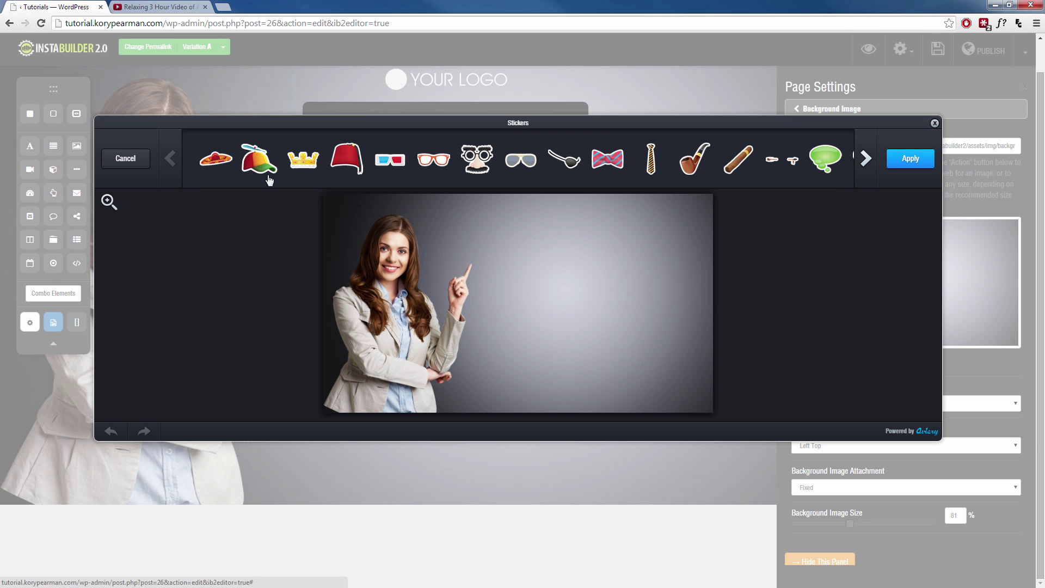
click(258, 164)
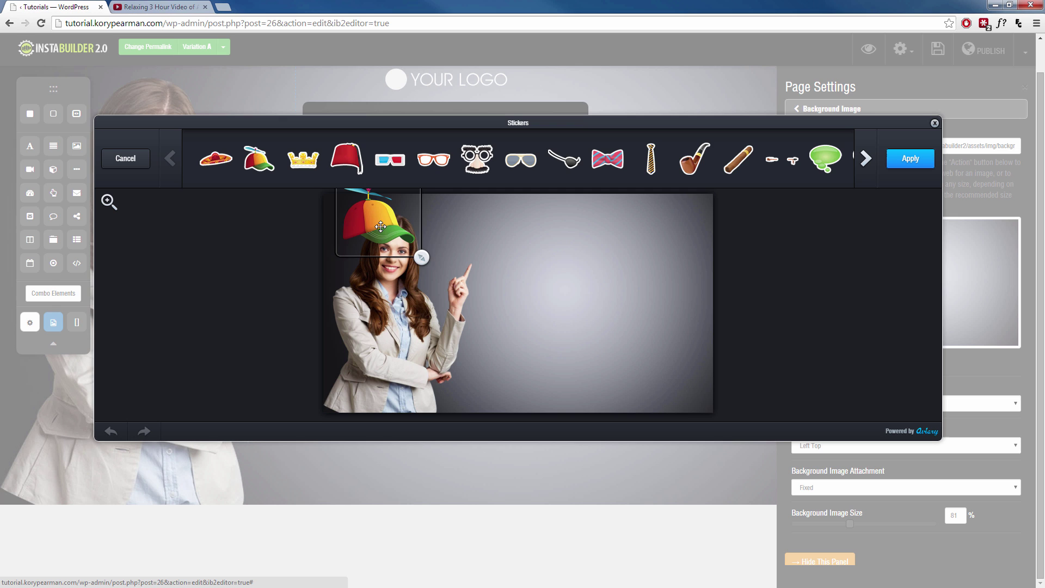
mouse_move(381, 224)
mouse_down()
mouse_move(401, 209)
mouse_move(398, 228)
mouse_up()
click(904, 166)
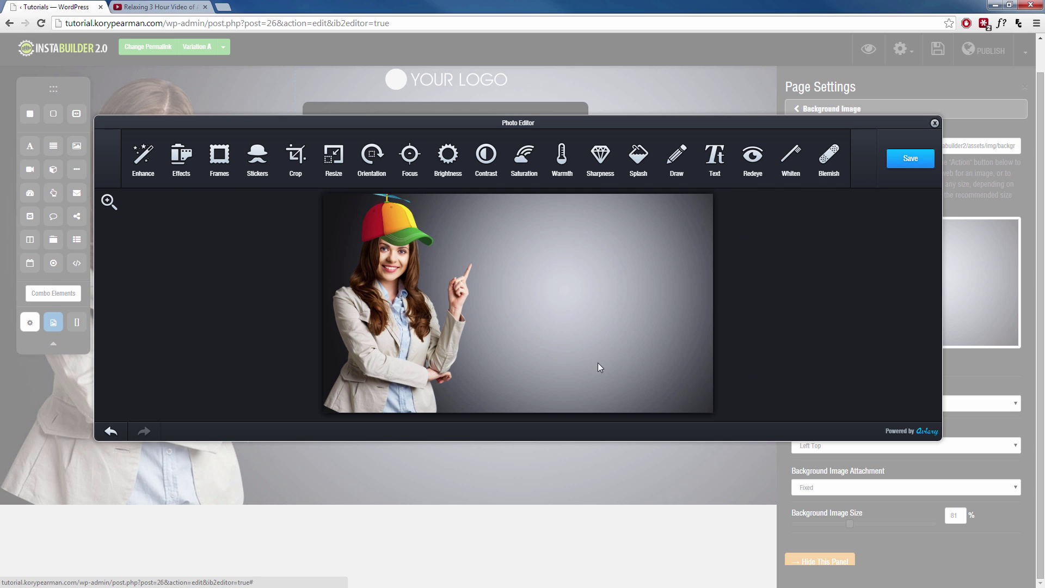
- Try Dean, Keylime and Marie effects, then apply and save the Sage effect
click(184, 172)
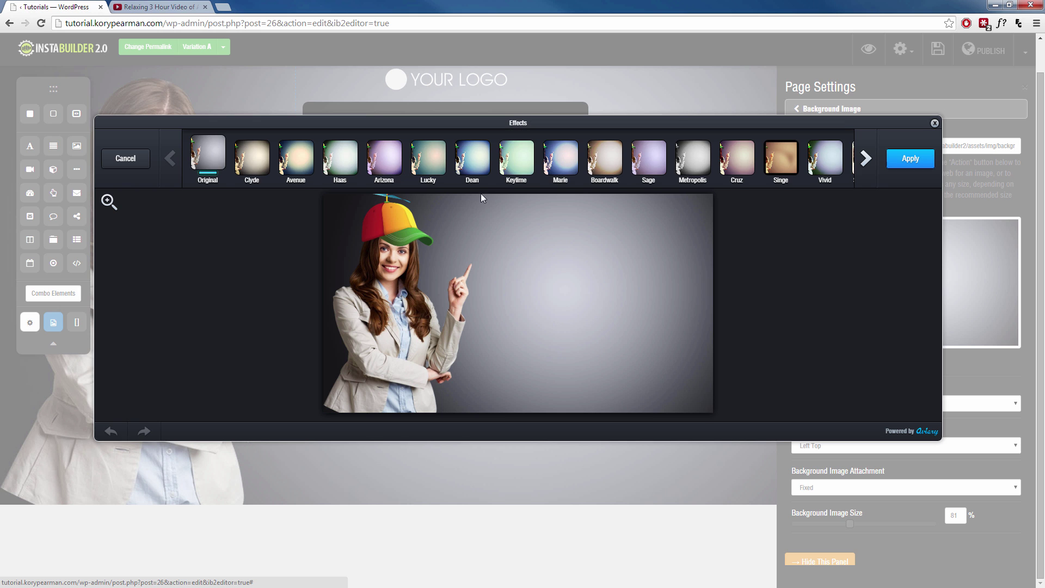
click(472, 163)
click(517, 167)
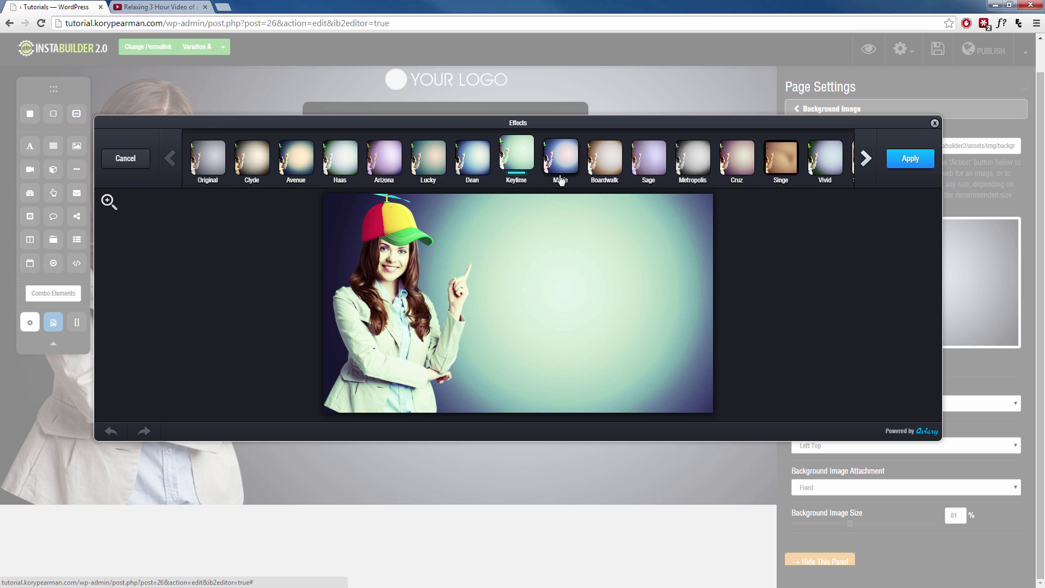
click(563, 169)
click(649, 157)
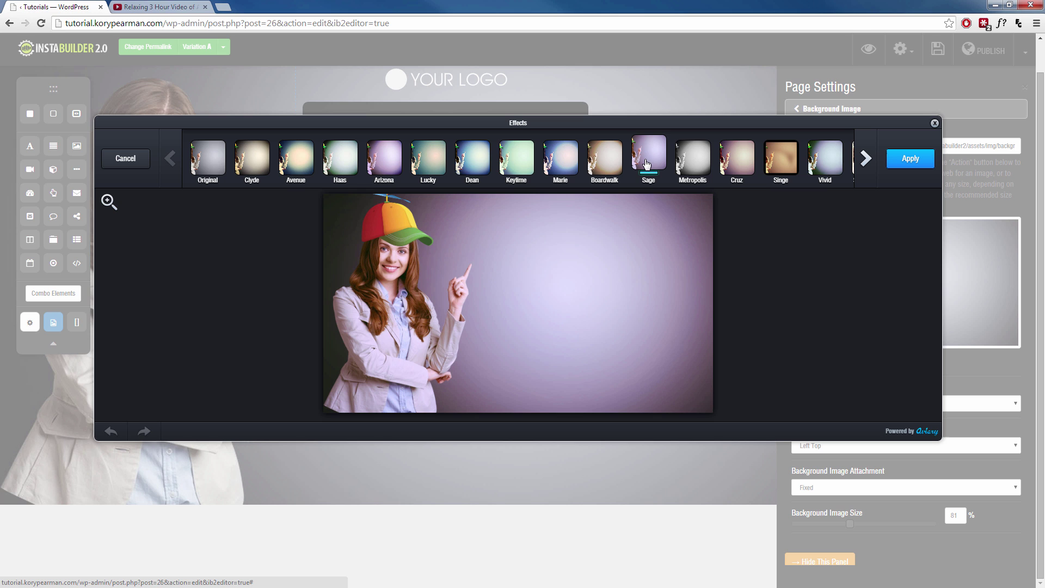
click(905, 160)
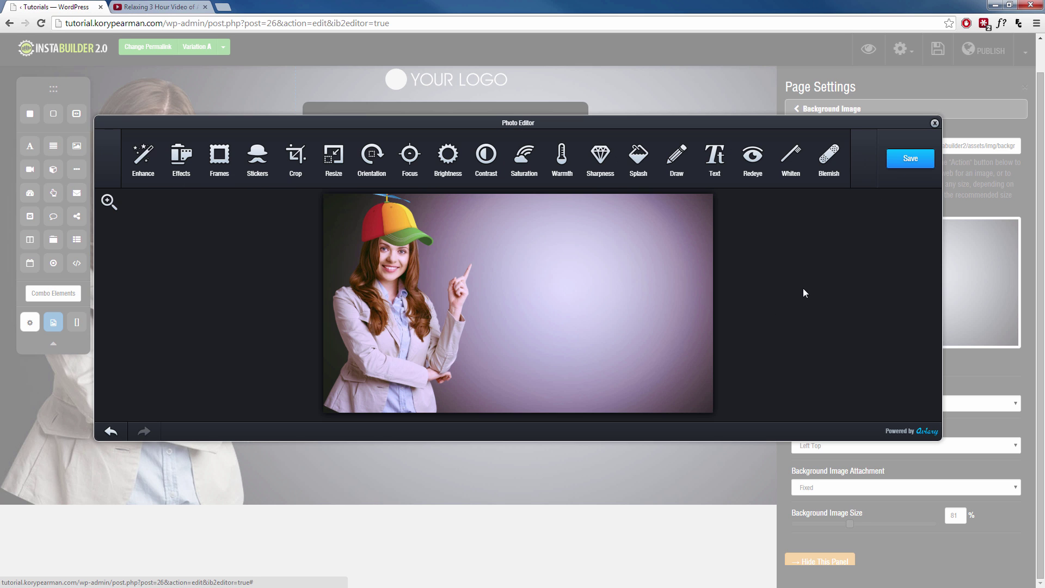
click(906, 165)
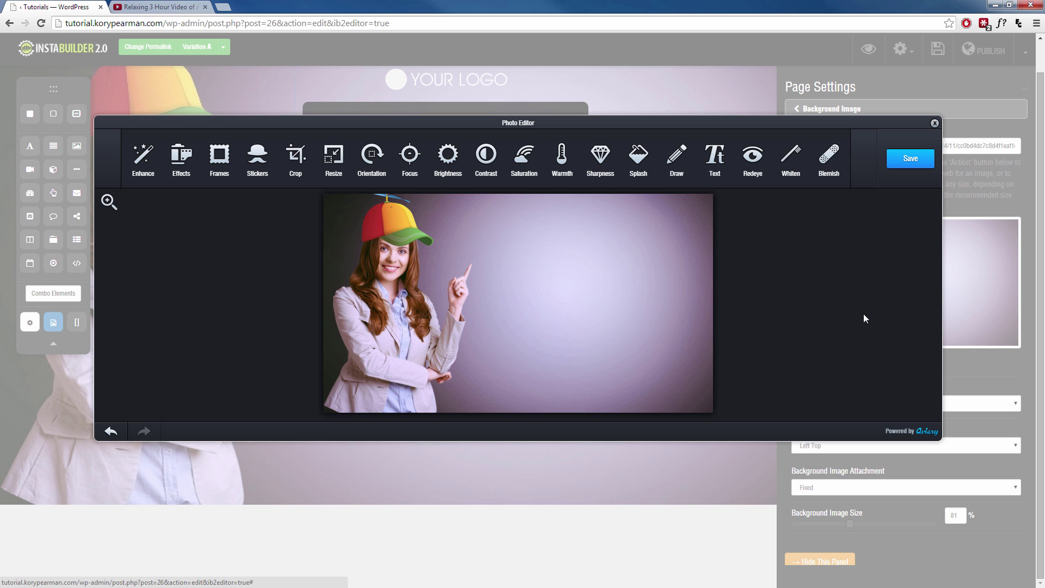
- Remove the background image, open Background Video settings, and switch to the YouTube beach tab
click(935, 123)
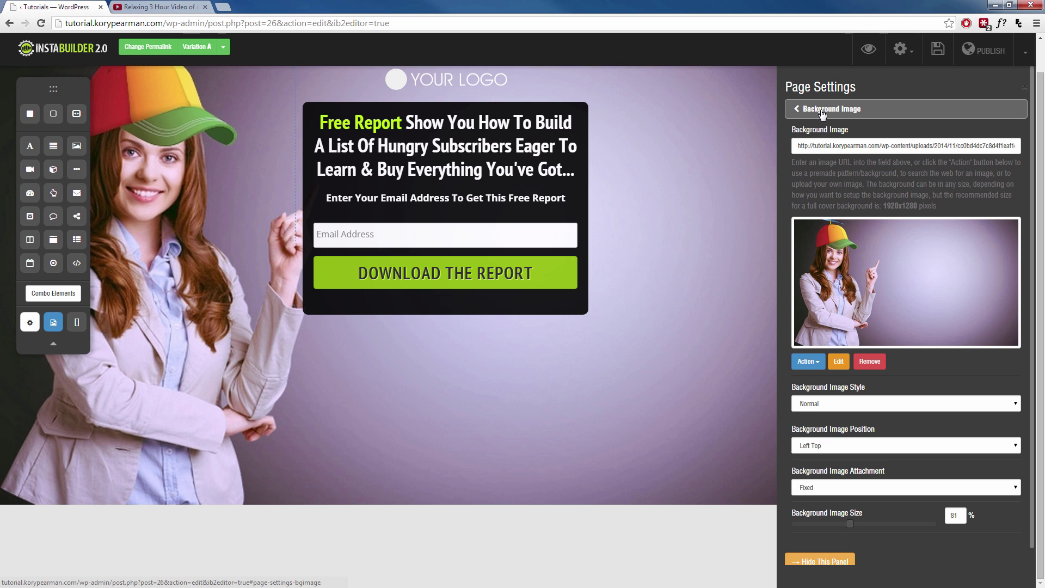
click(870, 362)
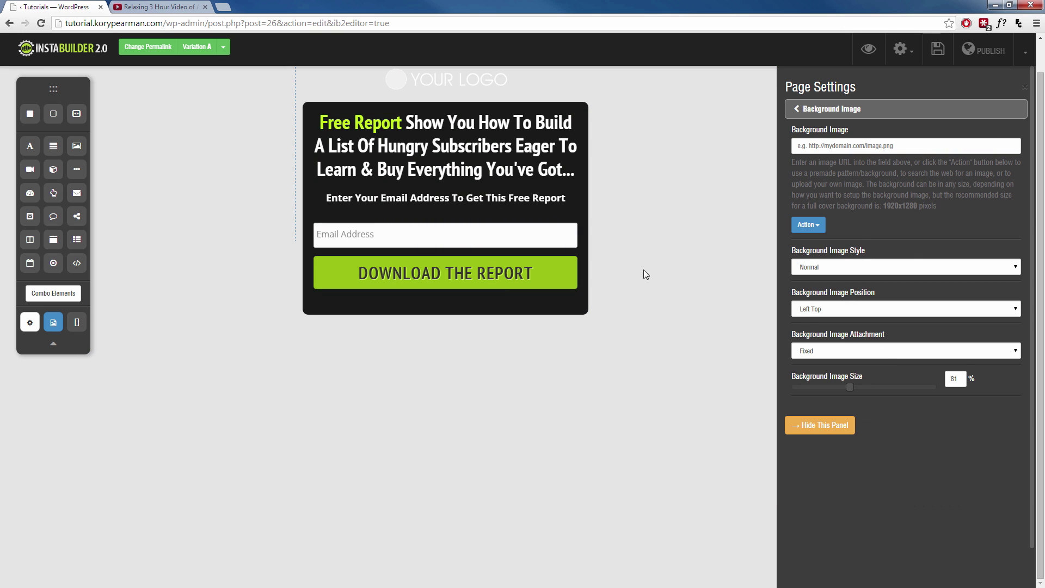
click(813, 111)
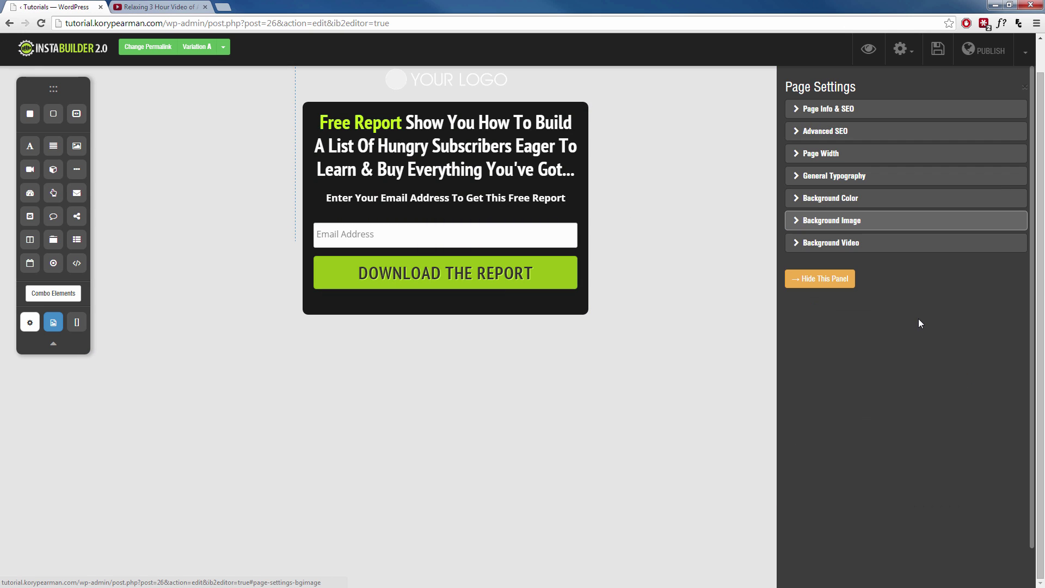
click(837, 245)
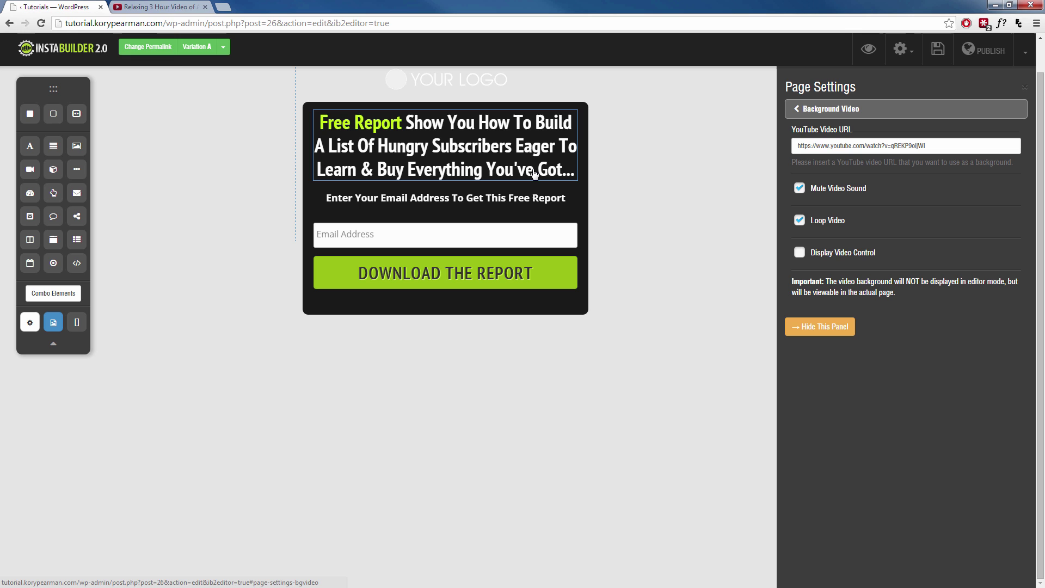
click(116, 5)
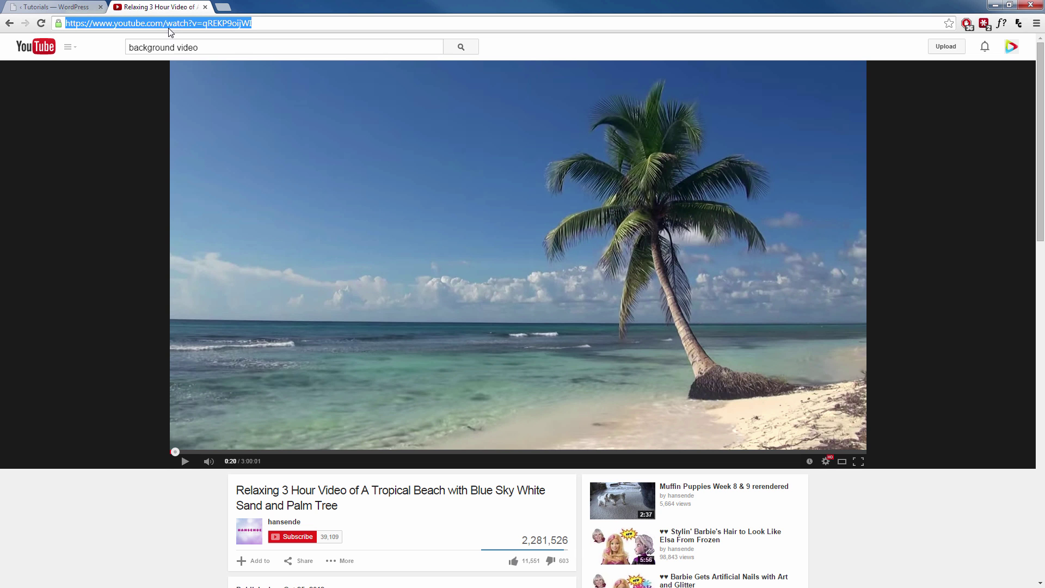
- Mute and play the tropical beach YouTube video, then return to the InstaBuilder editor
click(208, 461)
click(185, 461)
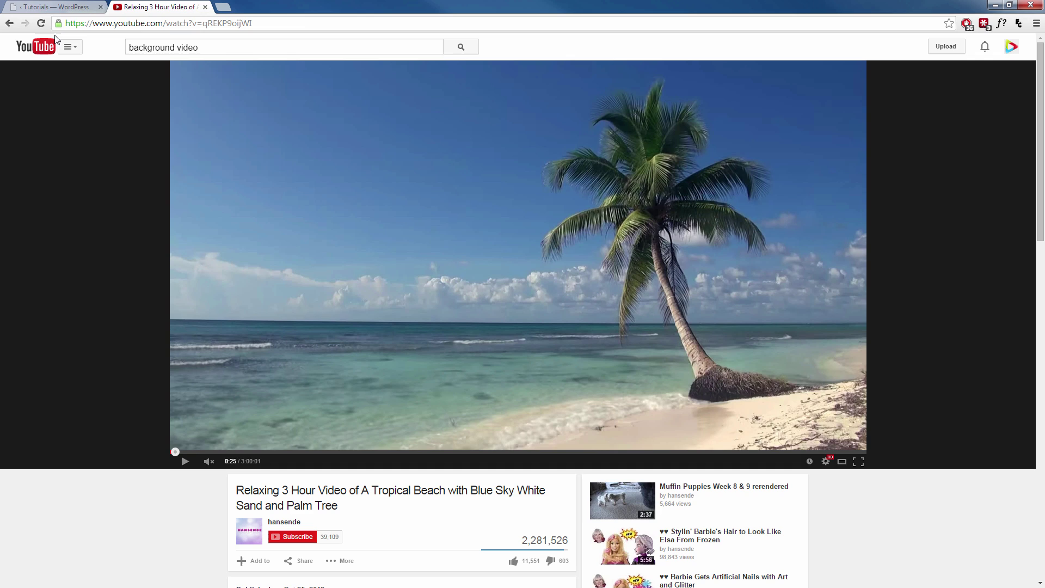
click(49, 7)
- Replace the YouTube Video URL with the beach video link, keeping Mute Video Sound ticked
drag(936, 152, 763, 156)
text(https://www.youtube.com/watch?v=qREKP9oijWI)
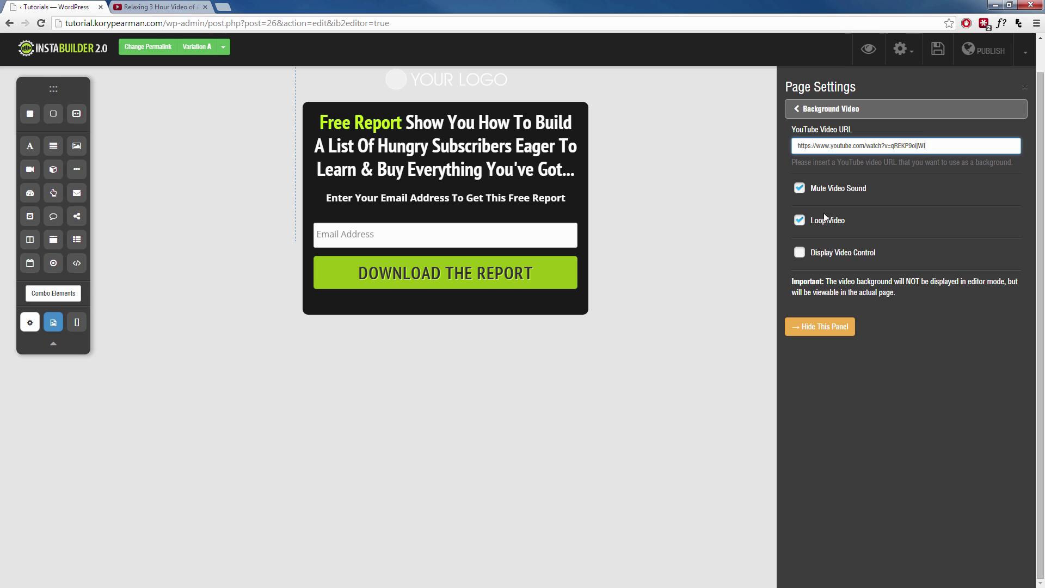
click(799, 192)
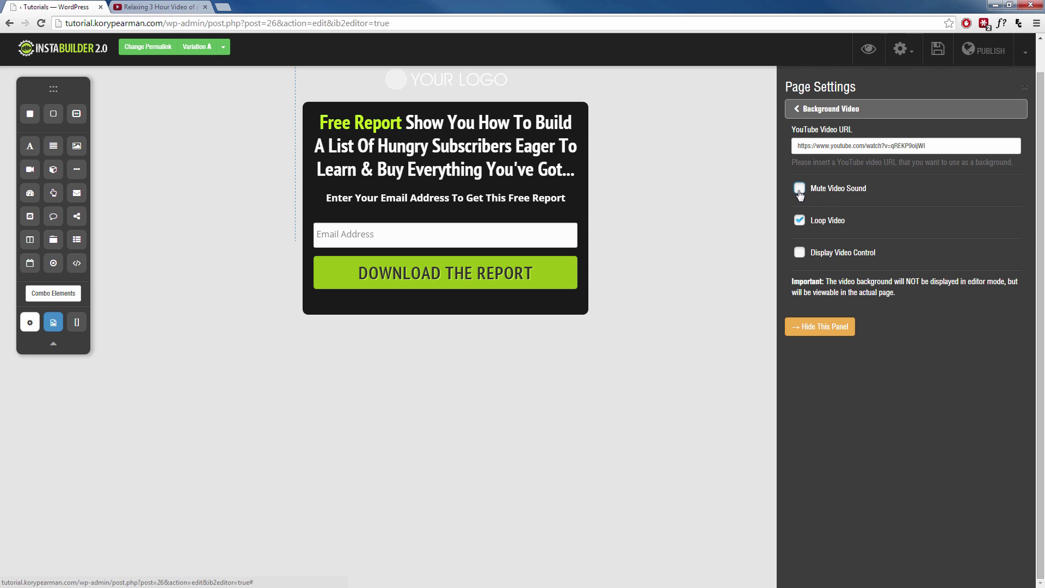
click(799, 190)
- Save the page and scroll its preview to check the beach video behind the opt-in box
click(938, 48)
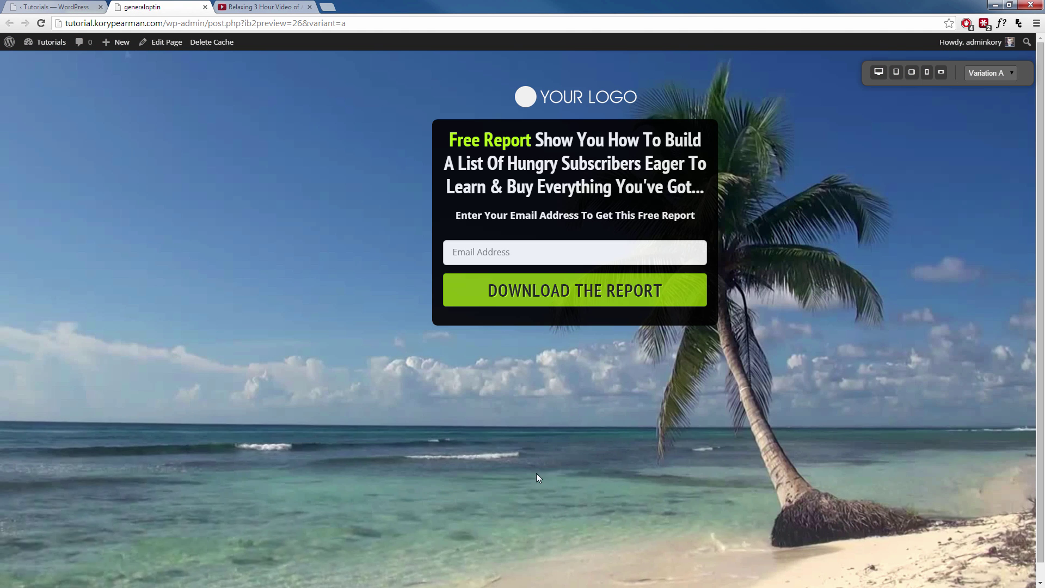
scroll(702, 482, down, 1)
scroll(706, 474, up, 1)
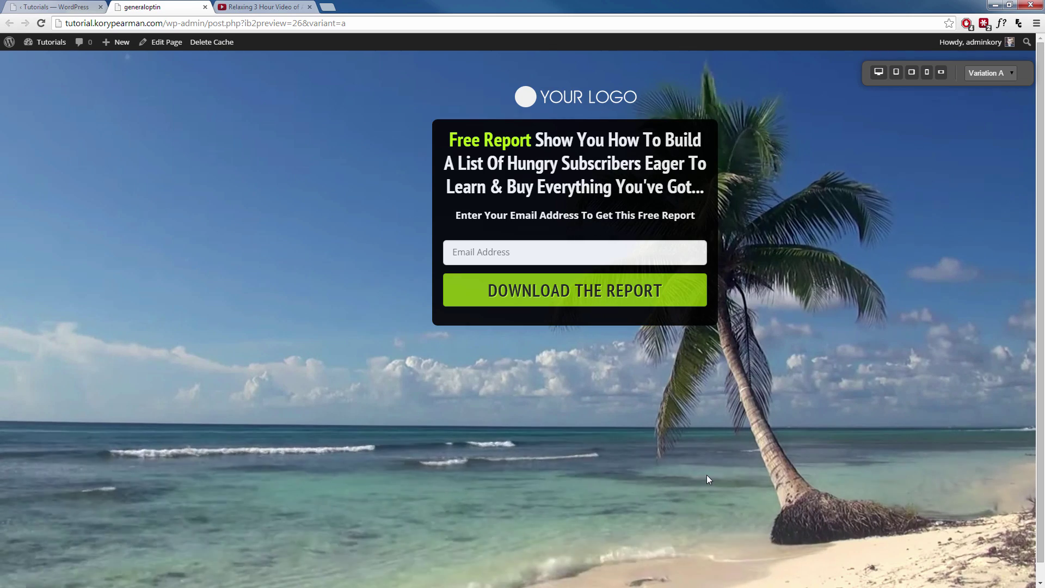
scroll(709, 475, down, 1)
scroll(517, 509, up, 1)
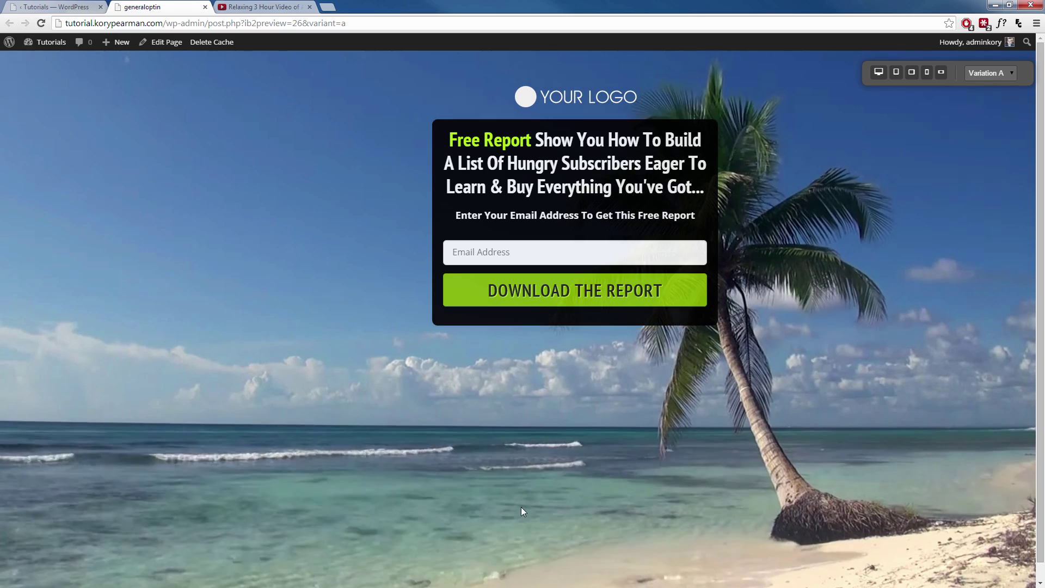
scroll(545, 505, down, 1)
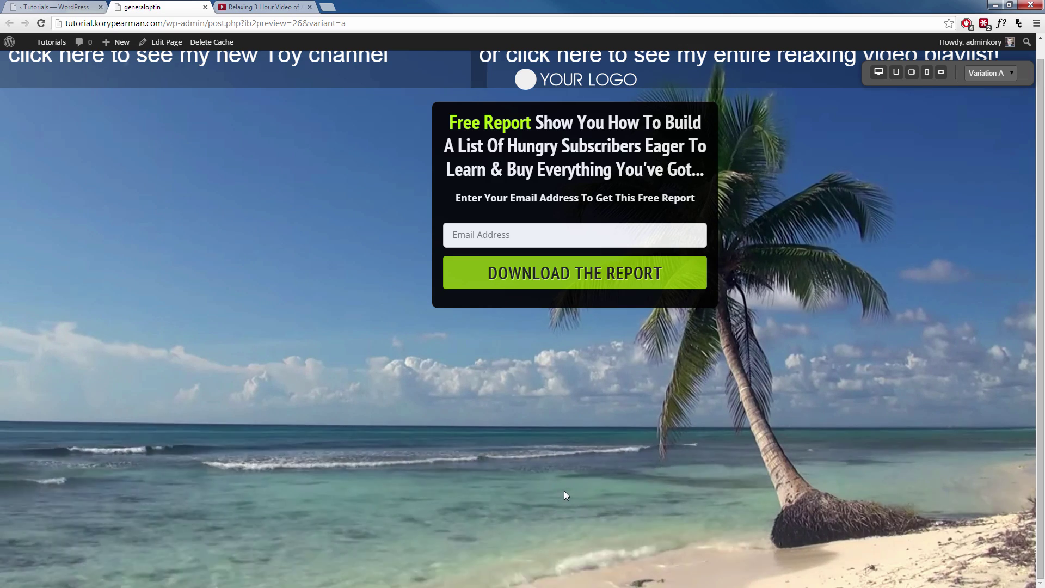
scroll(554, 489, up, 1)
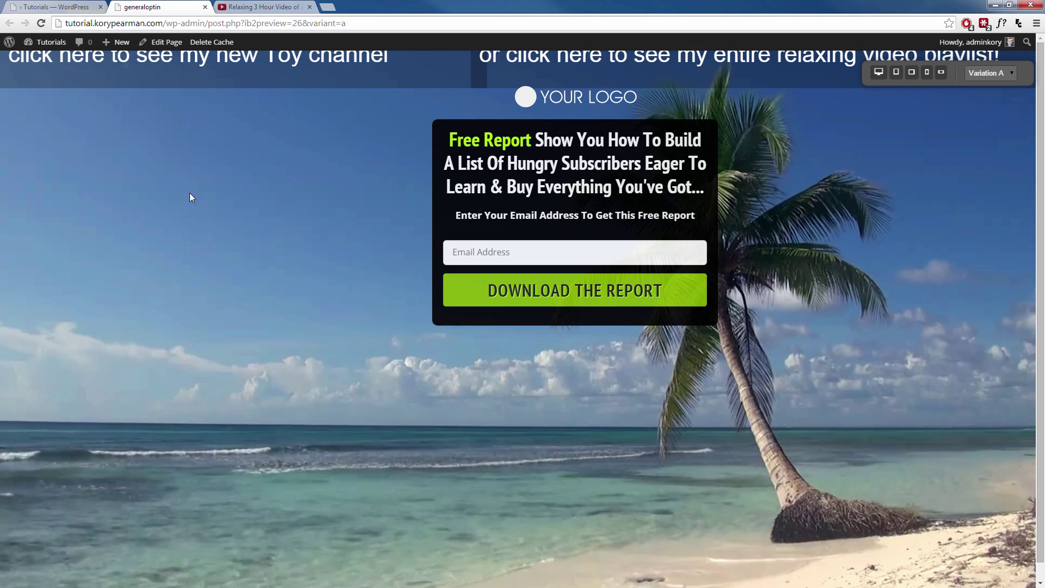
mouse_move(116, 42)
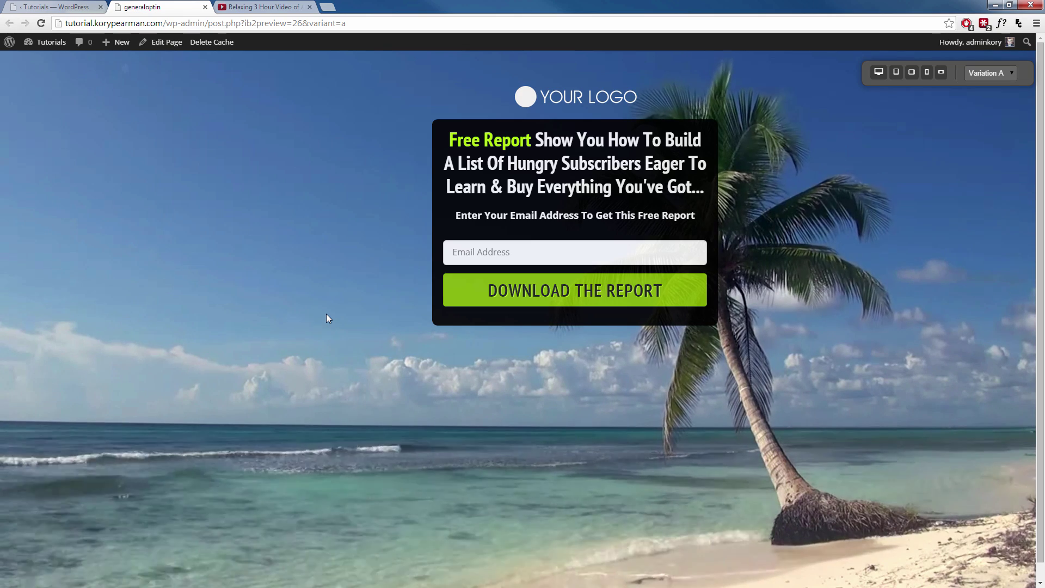
- Apply the Pre-Made Pattern fitness photo of a woman measuring her waist as background image
click(54, 7)
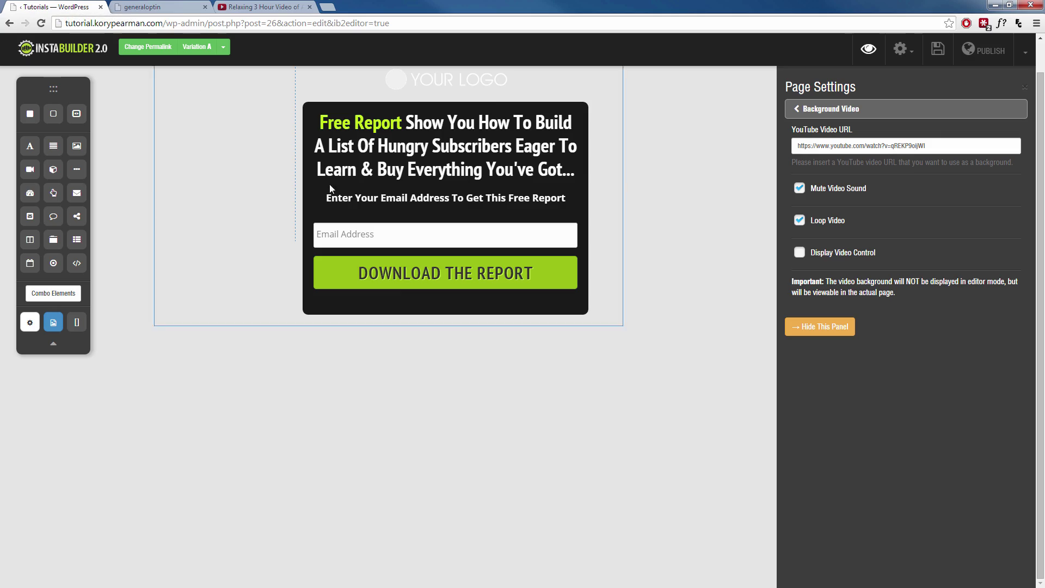
click(846, 108)
click(849, 219)
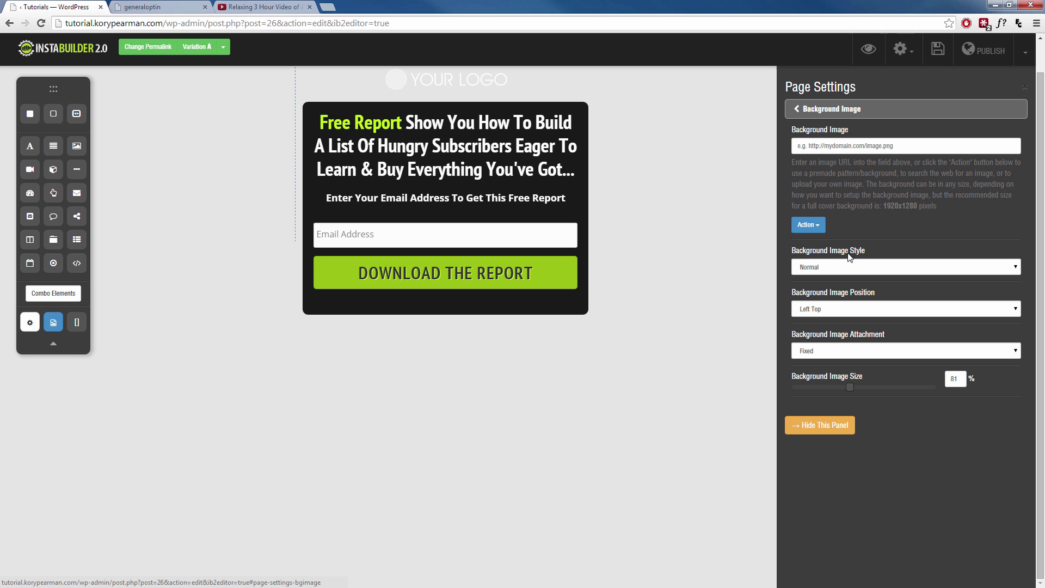
click(808, 224)
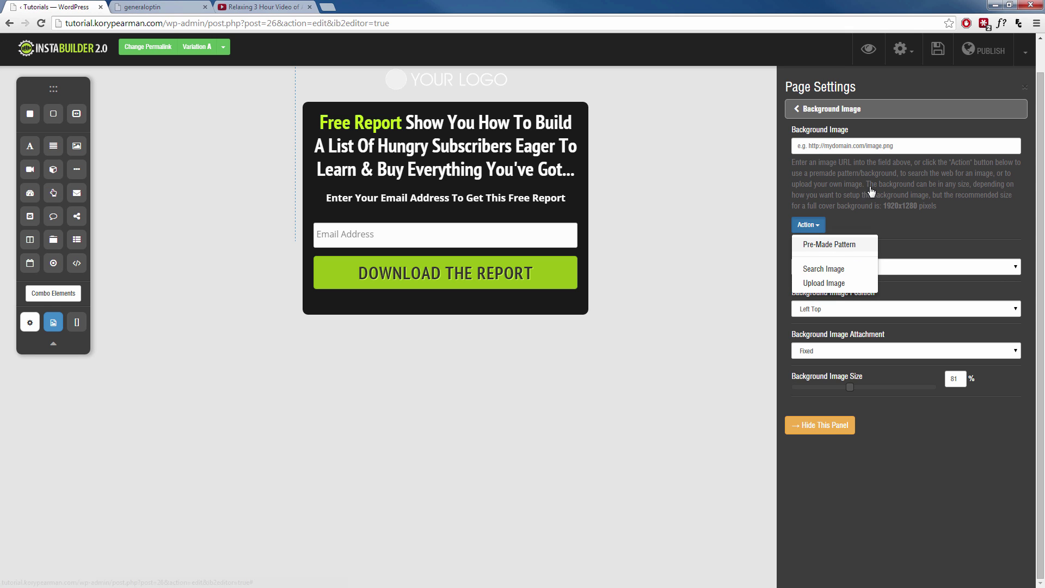
click(829, 244)
click(808, 303)
click(806, 350)
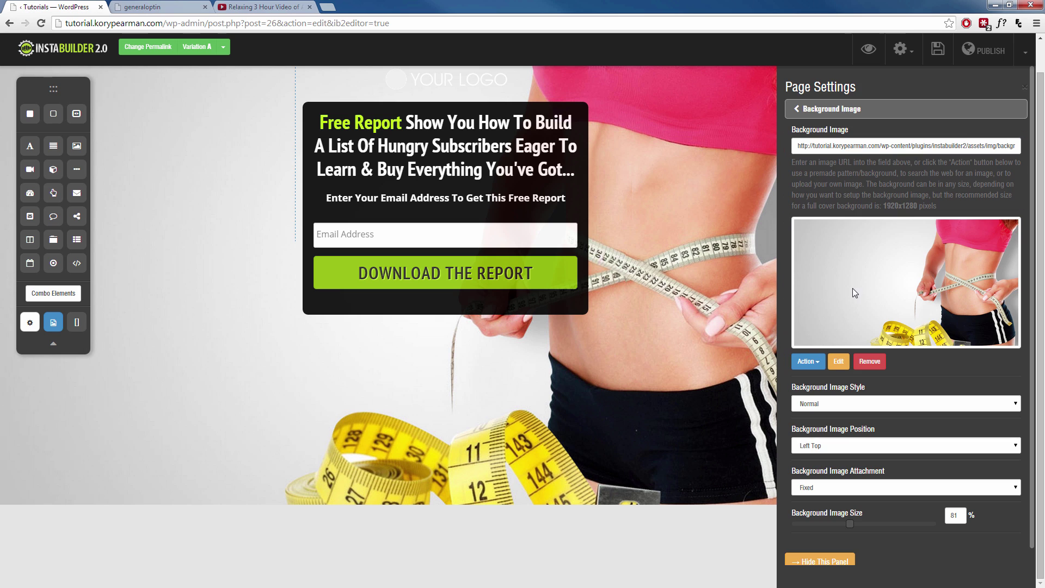